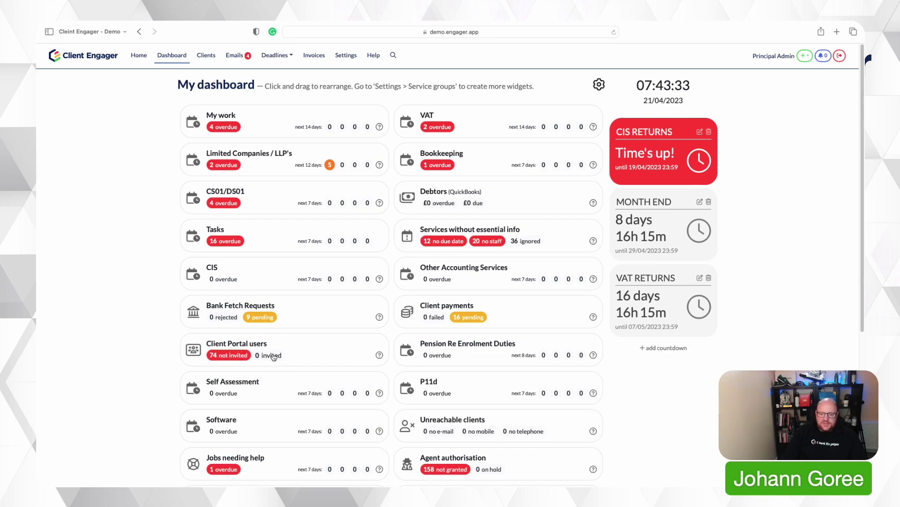
Step: Move the VAT widget to the first position on the dashboard, ahead of My work
{"action": "scroll", "coordinate": [361, 355], "scroll_direction": "down", "scroll_amount": 1}
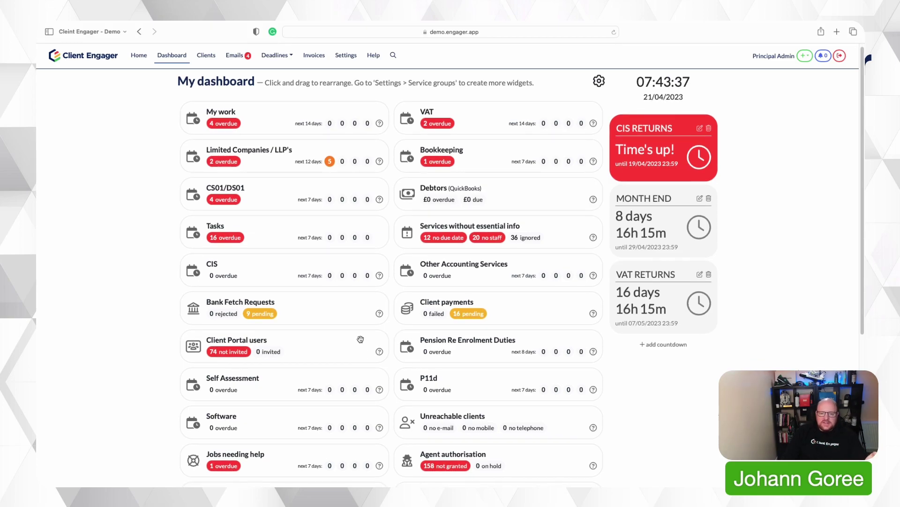
{"action": "scroll", "coordinate": [361, 347], "scroll_direction": "down", "scroll_amount": 5}
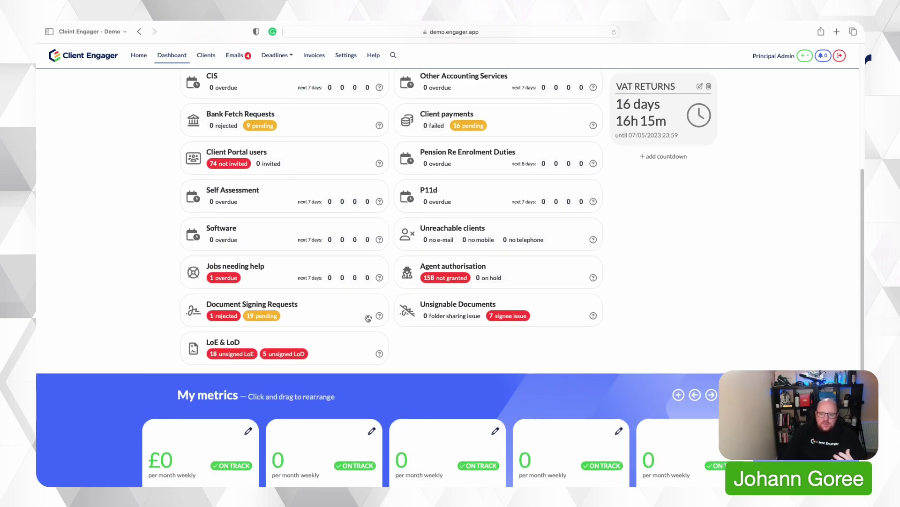
{"action": "scroll", "coordinate": [367, 318], "scroll_direction": "up", "scroll_amount": 5}
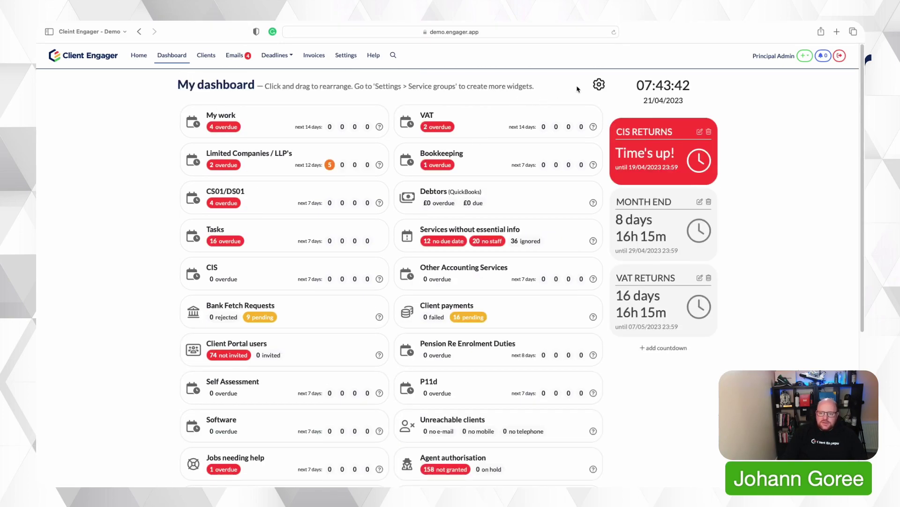
{"action": "left_click_drag", "start_coordinate": [519, 124], "coordinate": [349, 127]}
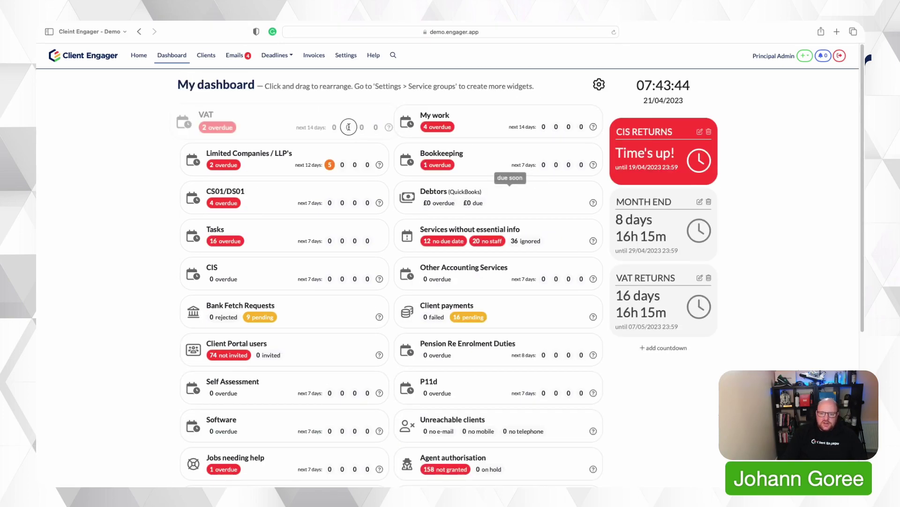
Step: Hide the VAT, Bookkeeping, CS01/DS01, Debtors (QuickBooks) and Services without essential info widgets from the dashboard
{"action": "left_click", "coordinate": [598, 84]}
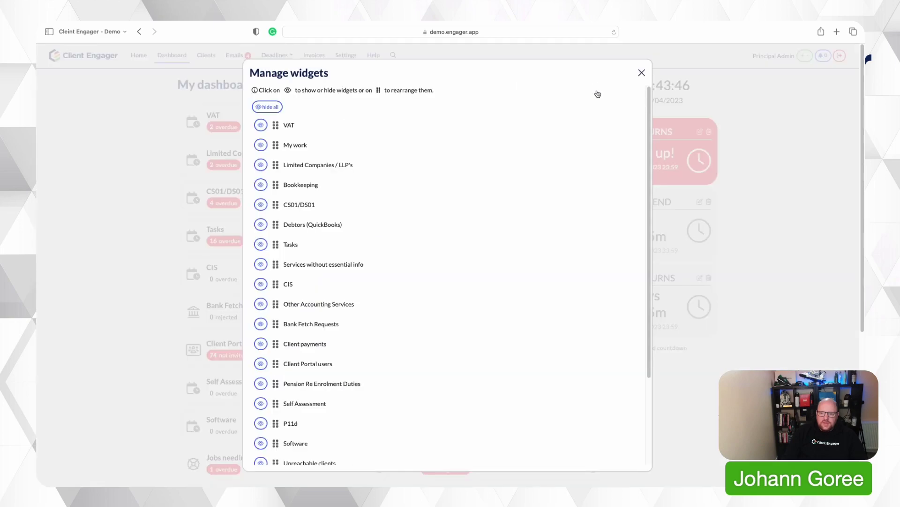
{"action": "left_click", "coordinate": [261, 126]}
{"action": "left_click", "coordinate": [260, 185]}
{"action": "left_click", "coordinate": [261, 204]}
{"action": "left_click", "coordinate": [260, 225]}
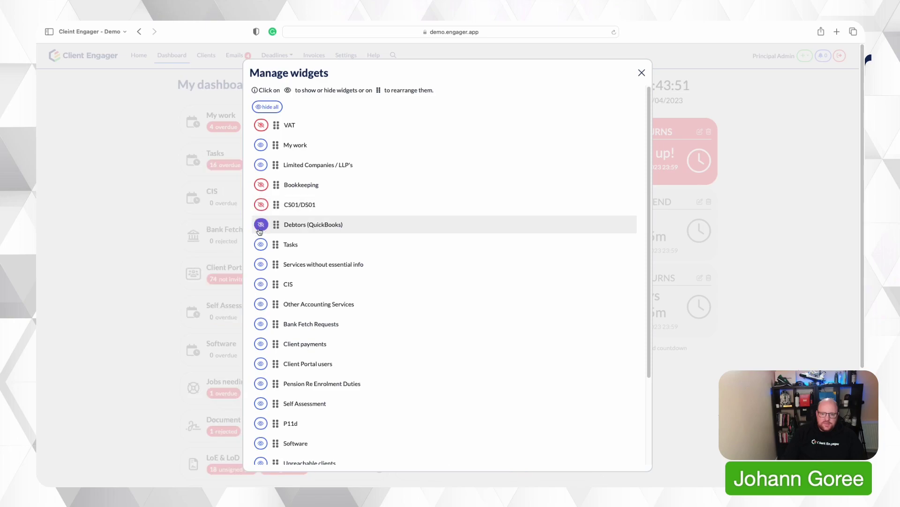
{"action": "left_click", "coordinate": [261, 264]}
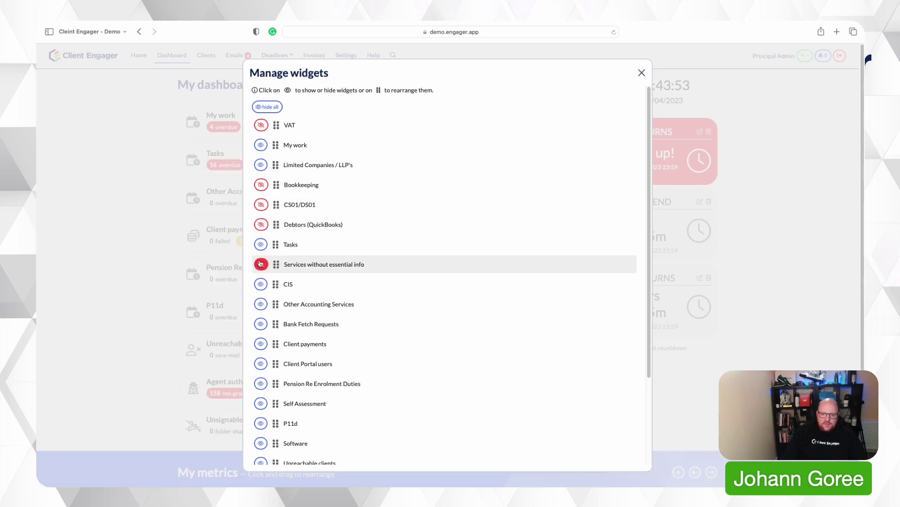
{"action": "left_click", "coordinate": [641, 74]}
{"action": "scroll", "coordinate": [447, 246], "scroll_direction": "down", "scroll_amount": 1}
{"action": "scroll", "coordinate": [447, 246], "scroll_direction": "up", "scroll_amount": 1}
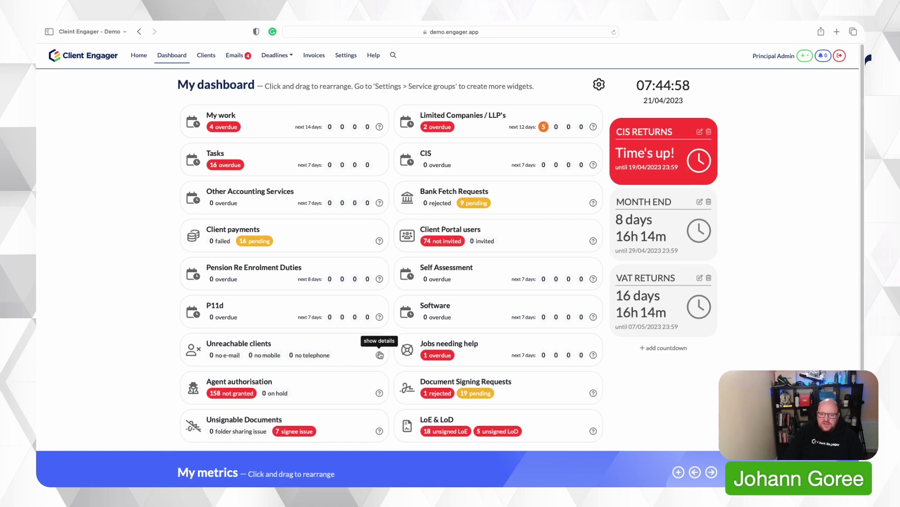
{"action": "scroll", "coordinate": [382, 353], "scroll_direction": "down", "scroll_amount": 1}
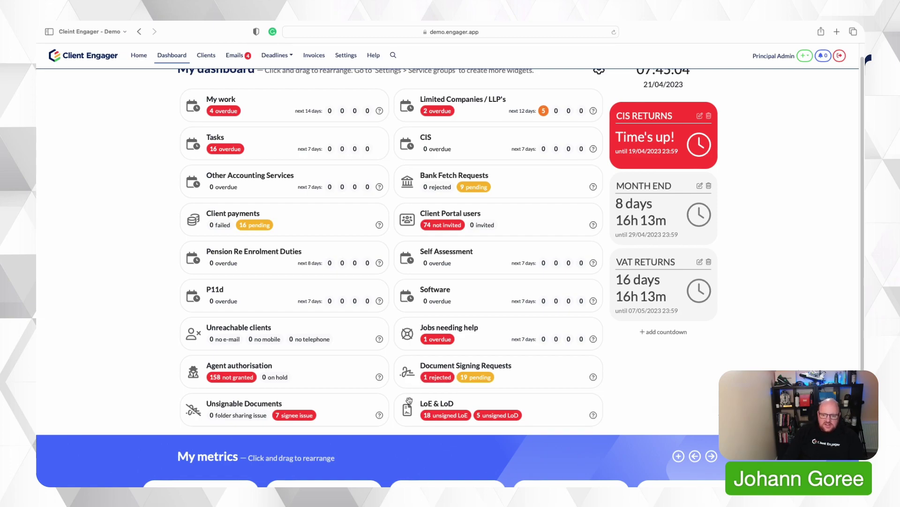
{"action": "scroll", "coordinate": [309, 381], "scroll_direction": "down", "scroll_amount": 1}
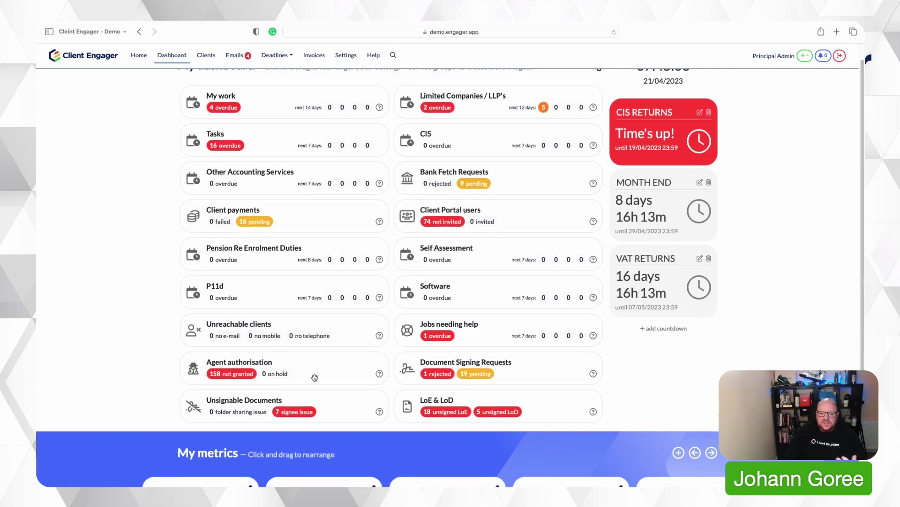
{"action": "scroll", "coordinate": [314, 377], "scroll_direction": "up", "scroll_amount": 2}
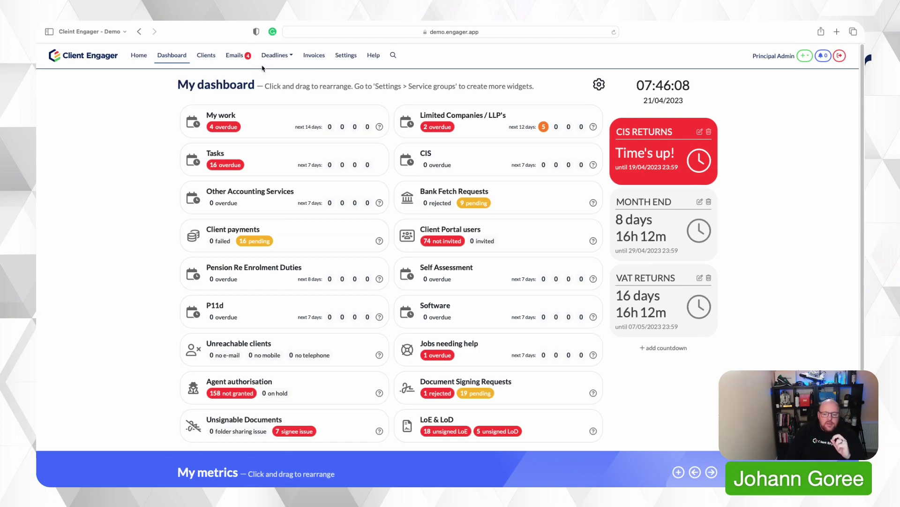
Step: Open the Microsoft 365 integration page in the practice settings
{"action": "left_click", "coordinate": [344, 57]}
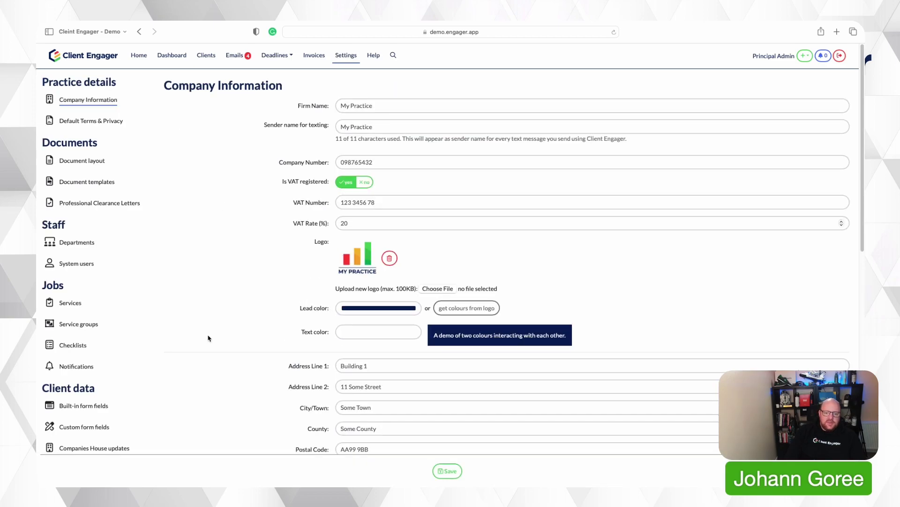
{"action": "scroll", "coordinate": [206, 335], "scroll_direction": "down", "scroll_amount": 5}
{"action": "scroll", "coordinate": [196, 325], "scroll_direction": "down", "scroll_amount": 5}
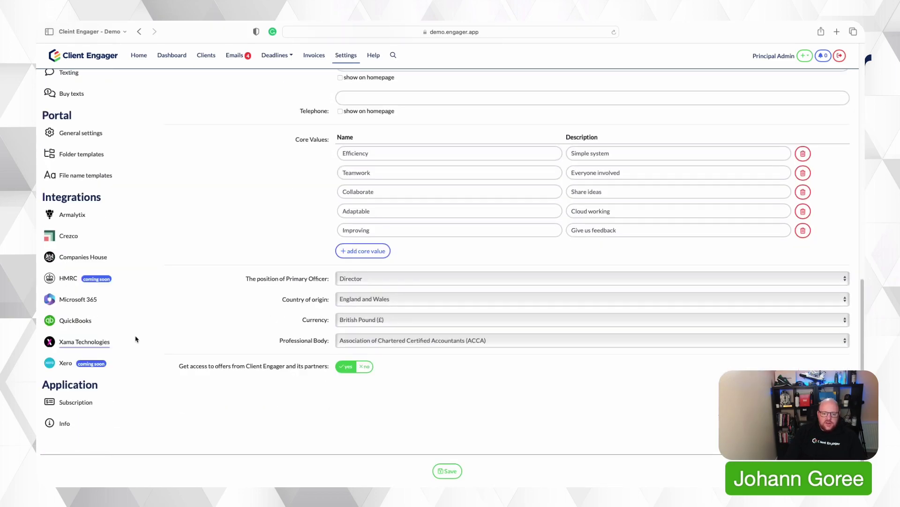
{"action": "left_click", "coordinate": [73, 299]}
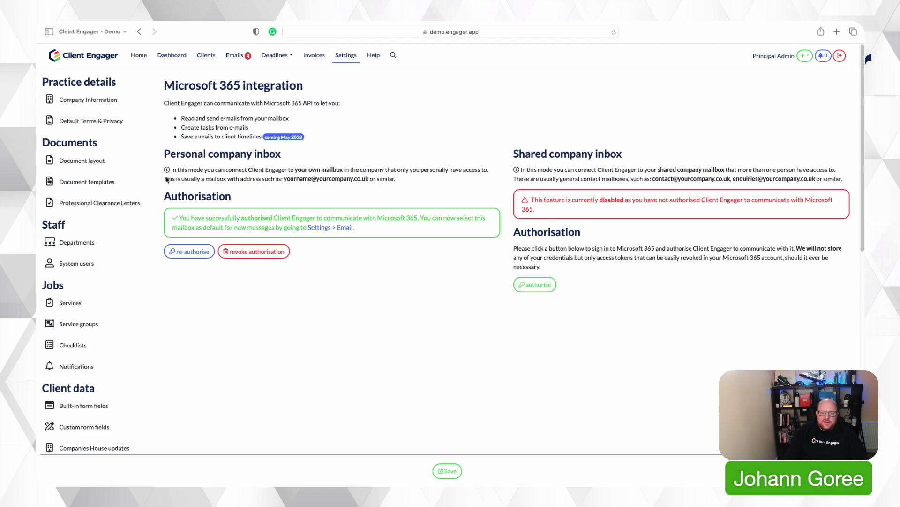
Step: Open the Email communication settings and view the available default outboxes for new threads without changing the selection
{"action": "scroll", "coordinate": [94, 265], "scroll_direction": "down", "scroll_amount": 1}
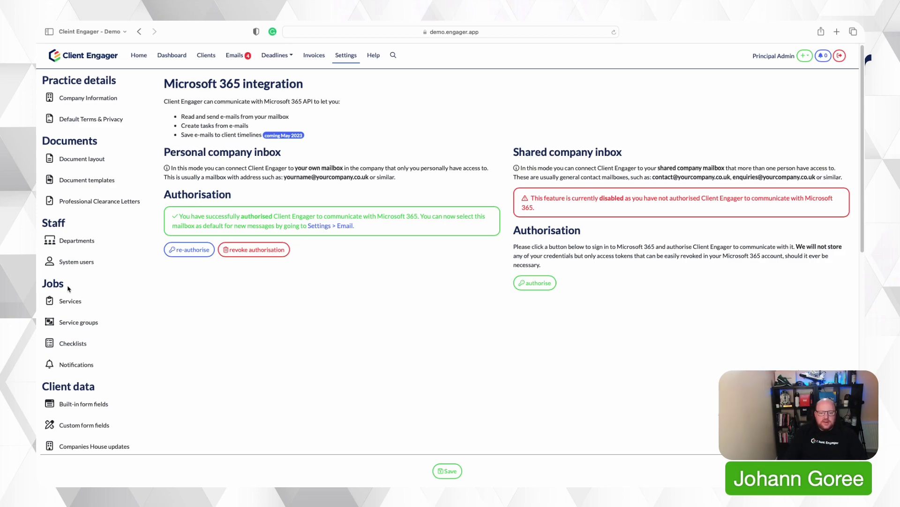
{"action": "scroll", "coordinate": [65, 328], "scroll_direction": "down", "scroll_amount": 5}
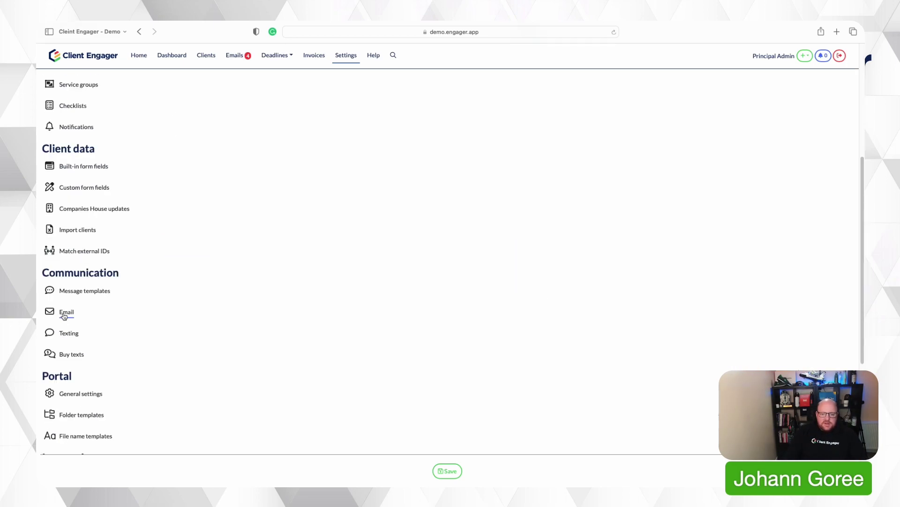
{"action": "left_click", "coordinate": [64, 314]}
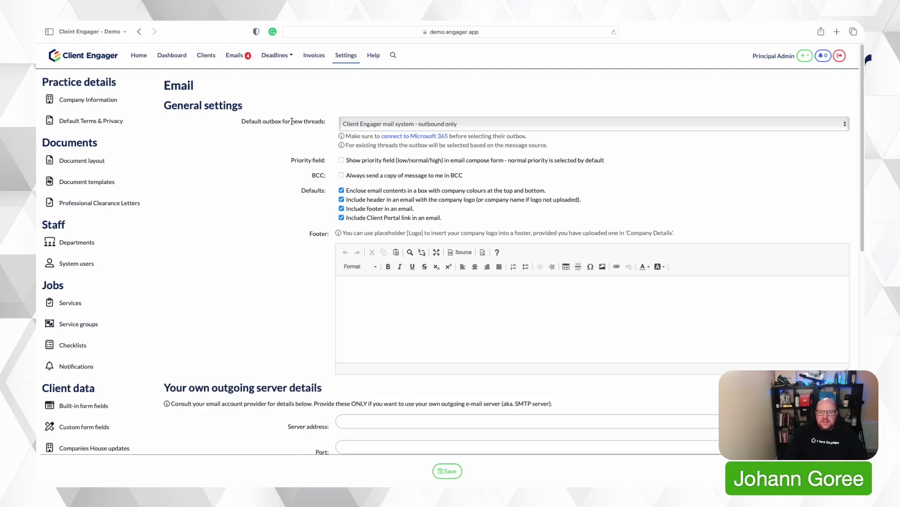
{"action": "left_click", "coordinate": [370, 123]}
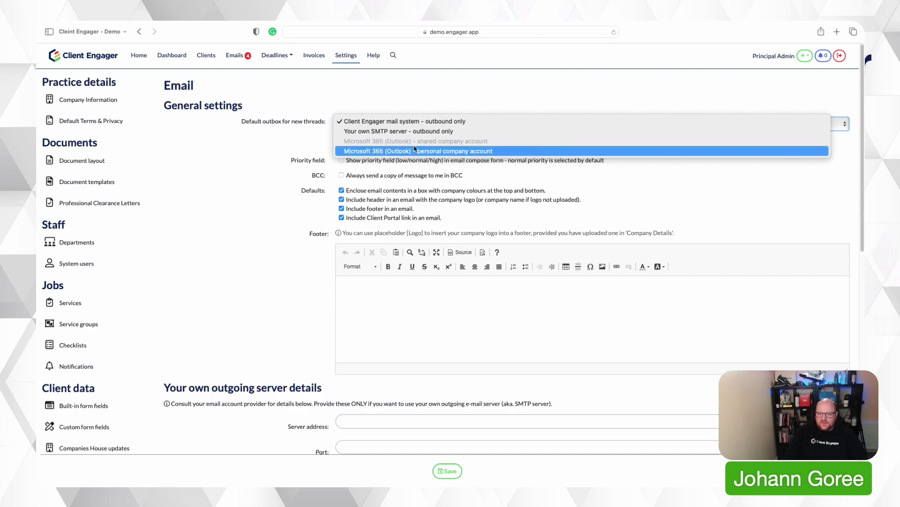
{"action": "left_click", "coordinate": [295, 160]}
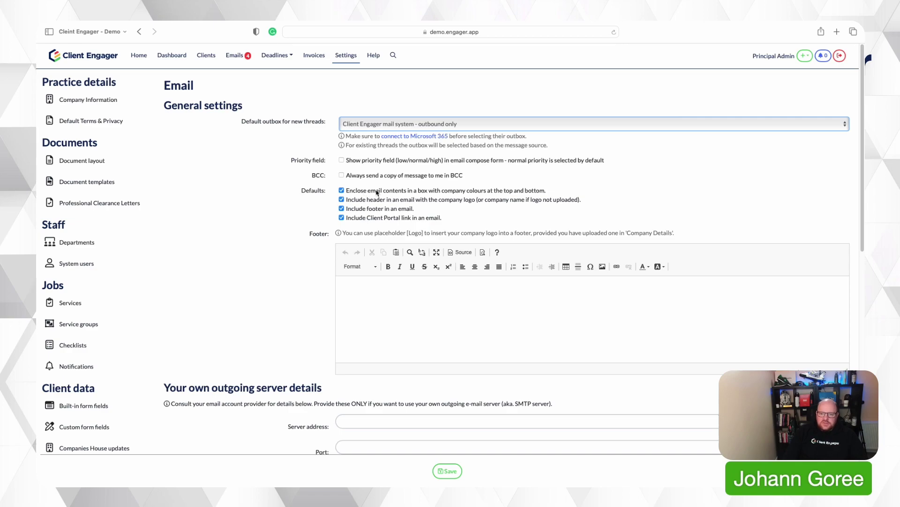
Step: Review the email layout defaults, the footer editor and the fields for your own outgoing server
{"action": "scroll", "coordinate": [374, 207], "scroll_direction": "down", "scroll_amount": 1}
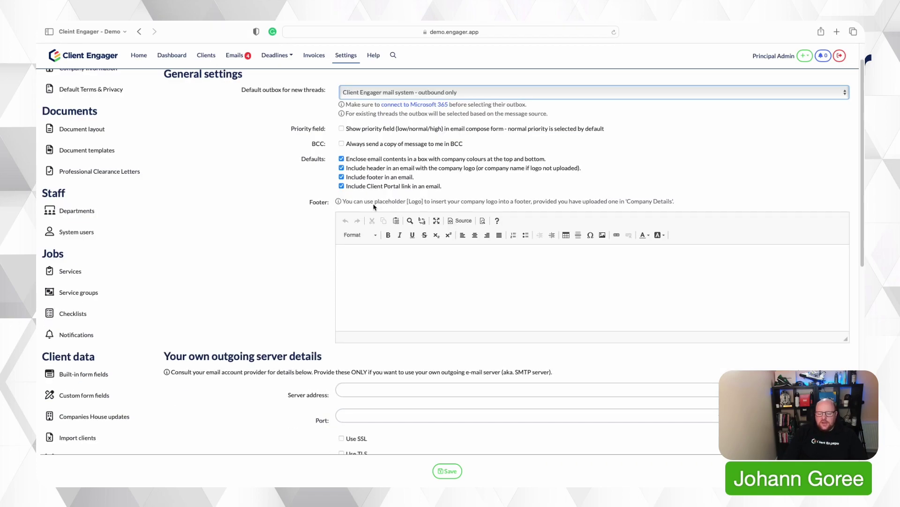
{"action": "scroll", "coordinate": [376, 238], "scroll_direction": "down", "scroll_amount": 2}
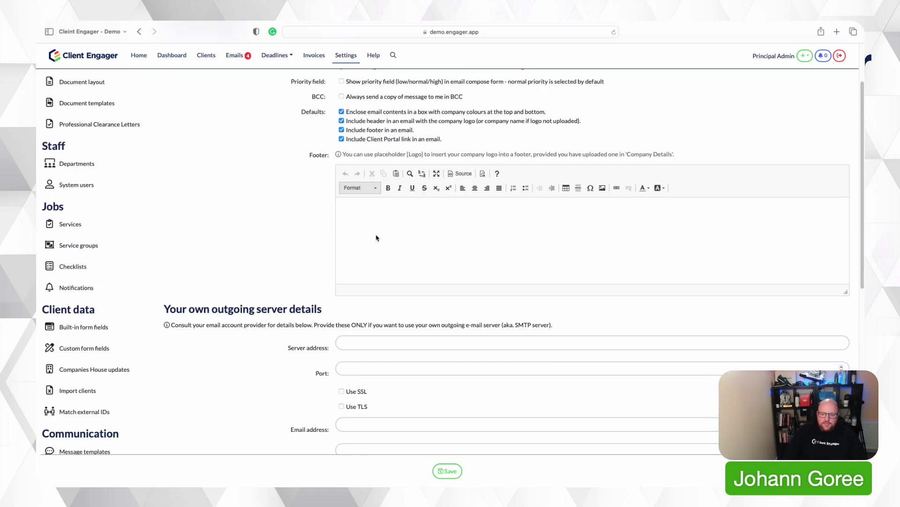
{"action": "scroll", "coordinate": [375, 237], "scroll_direction": "down", "scroll_amount": 1}
{"action": "left_click", "coordinate": [394, 222]}
{"action": "scroll", "coordinate": [394, 222], "scroll_direction": "down", "scroll_amount": 5}
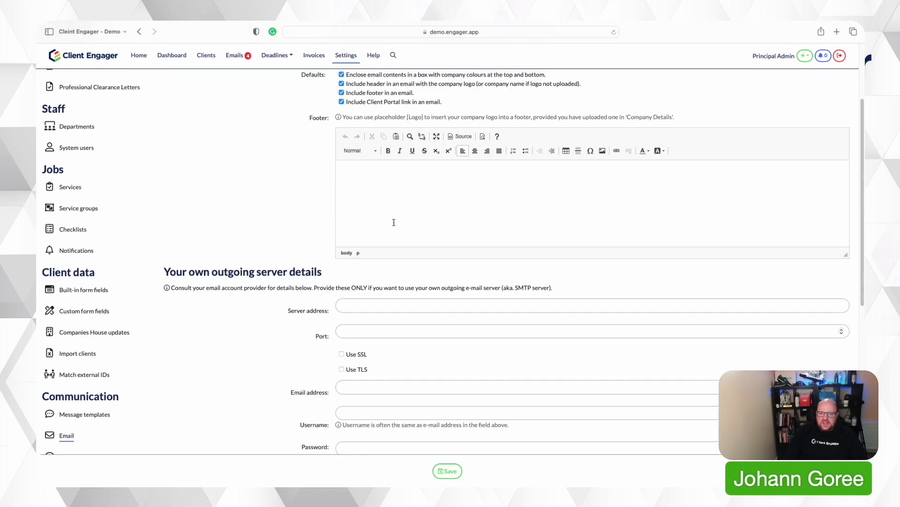
{"action": "scroll", "coordinate": [382, 252], "scroll_direction": "down", "scroll_amount": 1}
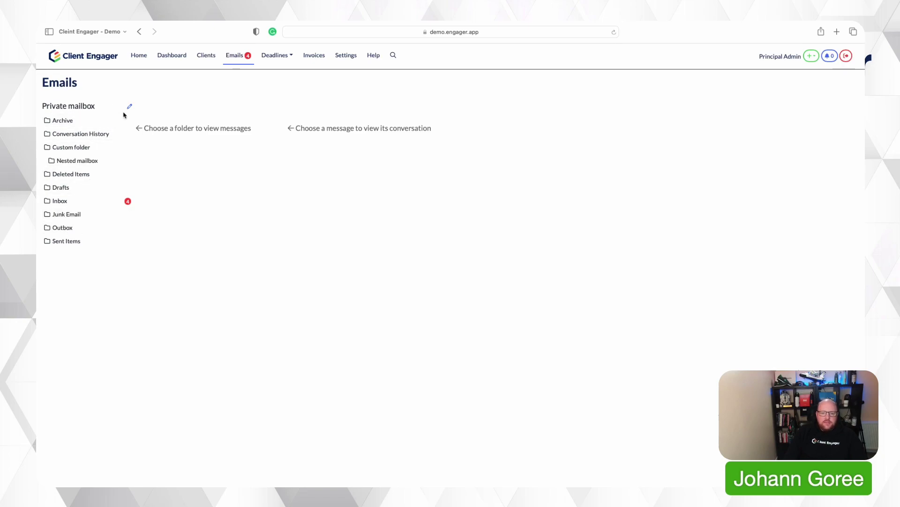
Step: Move the Inbox folder to the top of the Private mailbox folder list and finish editing the order
{"action": "left_click", "coordinate": [129, 106]}
{"action": "left_click_drag", "start_coordinate": [45, 187], "coordinate": [50, 120]}
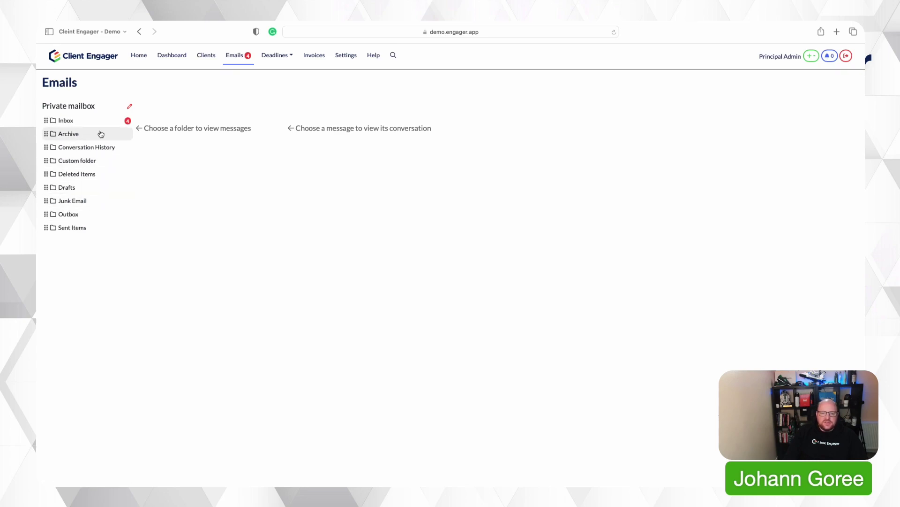
{"action": "left_click", "coordinate": [130, 106]}
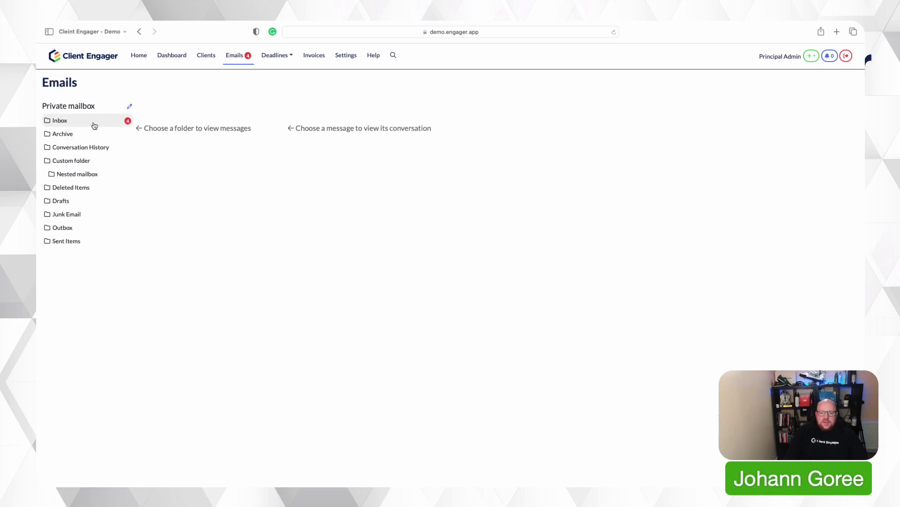
Step: Open the newest message in the Inbox and read through its whole conversation
{"action": "left_click", "coordinate": [94, 125]}
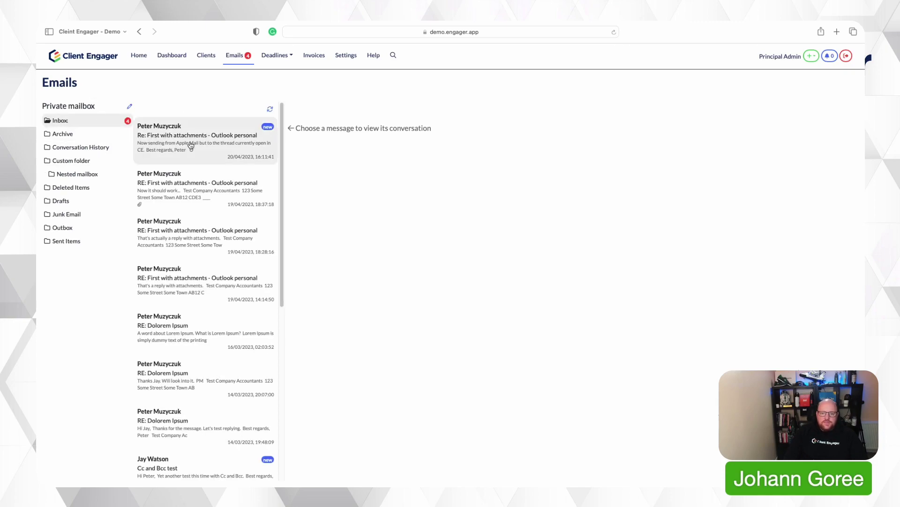
{"action": "left_click", "coordinate": [191, 146]}
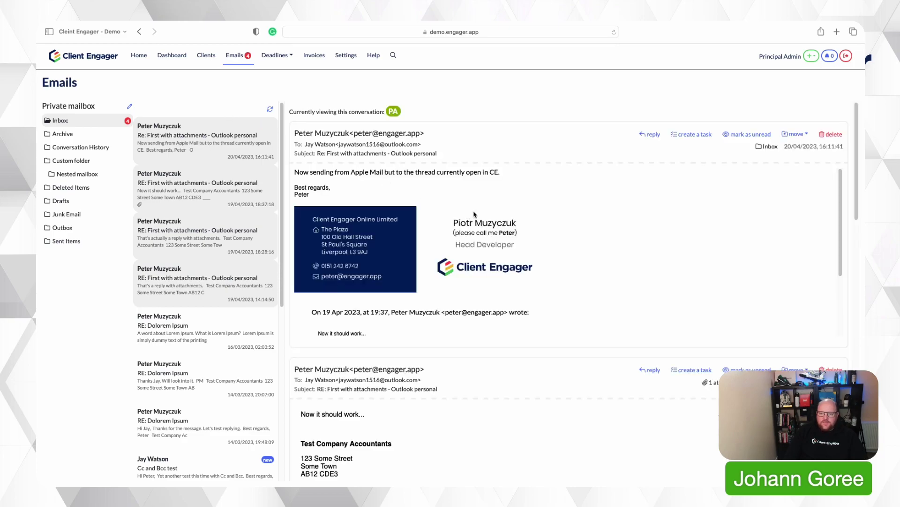
{"action": "scroll", "coordinate": [474, 214], "scroll_direction": "down", "scroll_amount": 3}
{"action": "scroll", "coordinate": [475, 214], "scroll_direction": "down", "scroll_amount": 10}
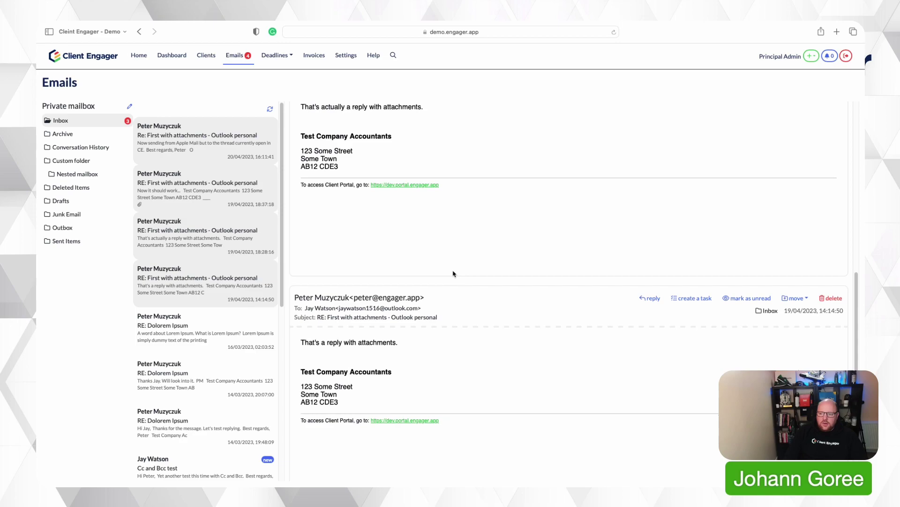
{"action": "scroll", "coordinate": [453, 273], "scroll_direction": "up", "scroll_amount": 10}
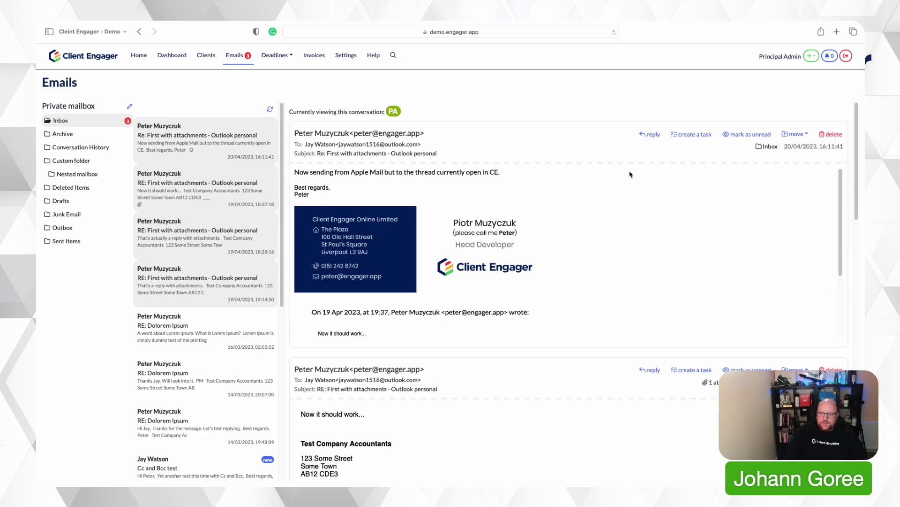
Step: Open a reply to everyone in the newest message's conversation, view the available templates, and leave the compose form
{"action": "left_click", "coordinate": [650, 135]}
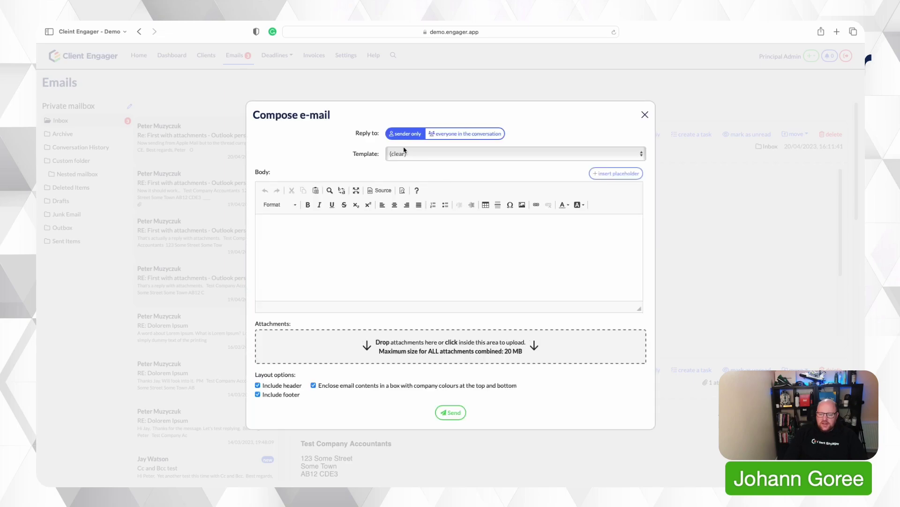
{"action": "left_click", "coordinate": [460, 135]}
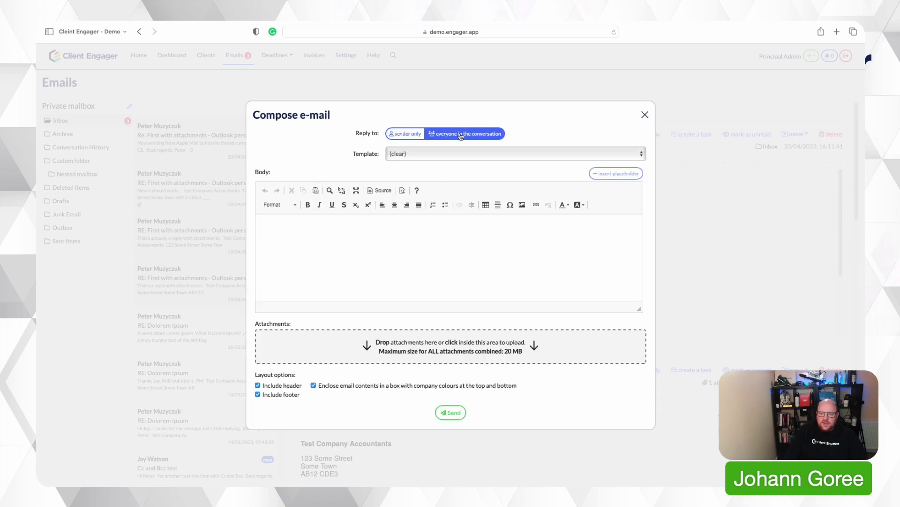
{"action": "left_click", "coordinate": [416, 265]}
{"action": "left_click", "coordinate": [431, 153]}
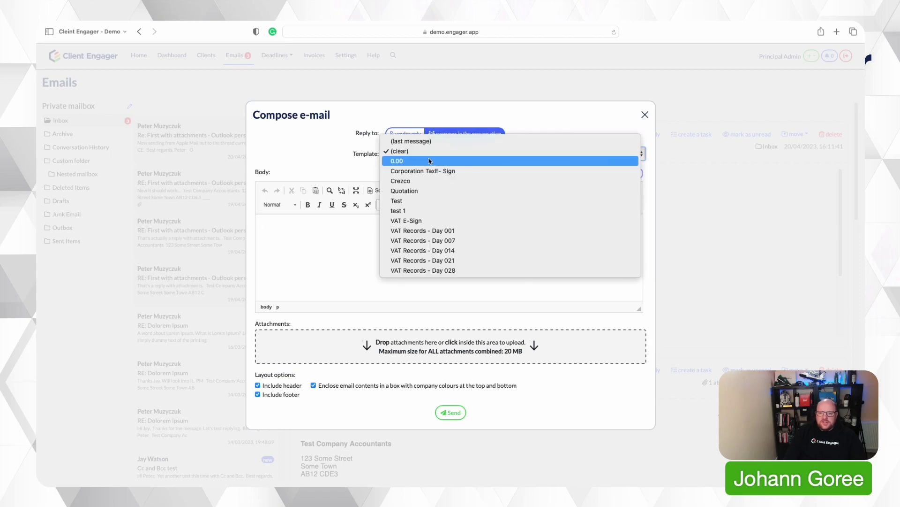
{"action": "left_click", "coordinate": [293, 249]}
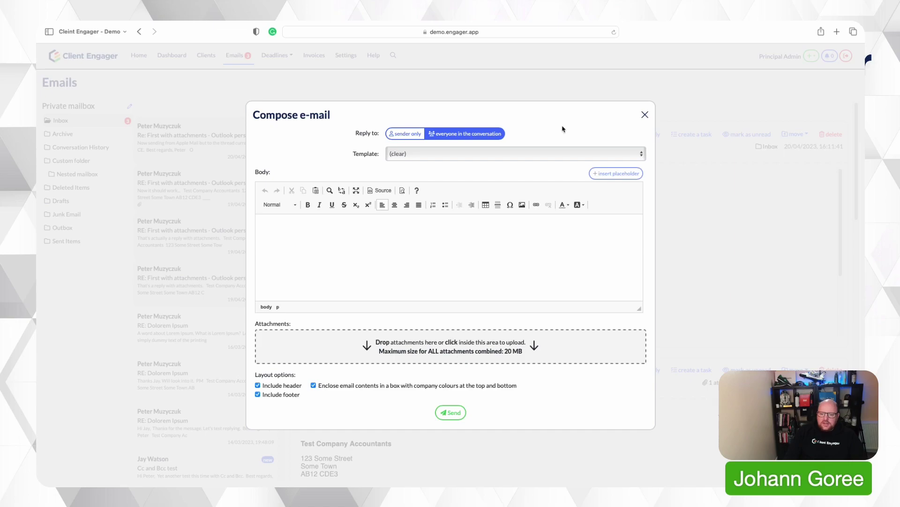
{"action": "left_click", "coordinate": [448, 413]}
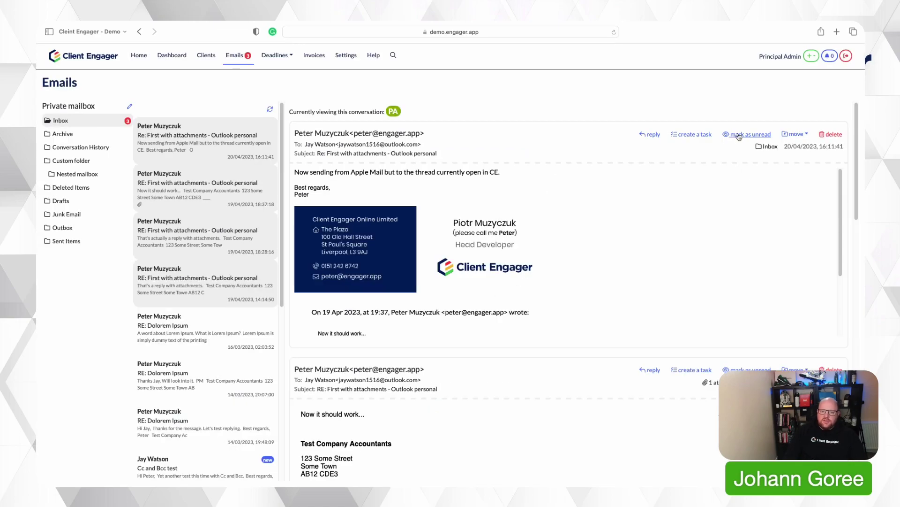
Step: Mark the newest message in the open conversation as unread
{"action": "left_click", "coordinate": [738, 136]}
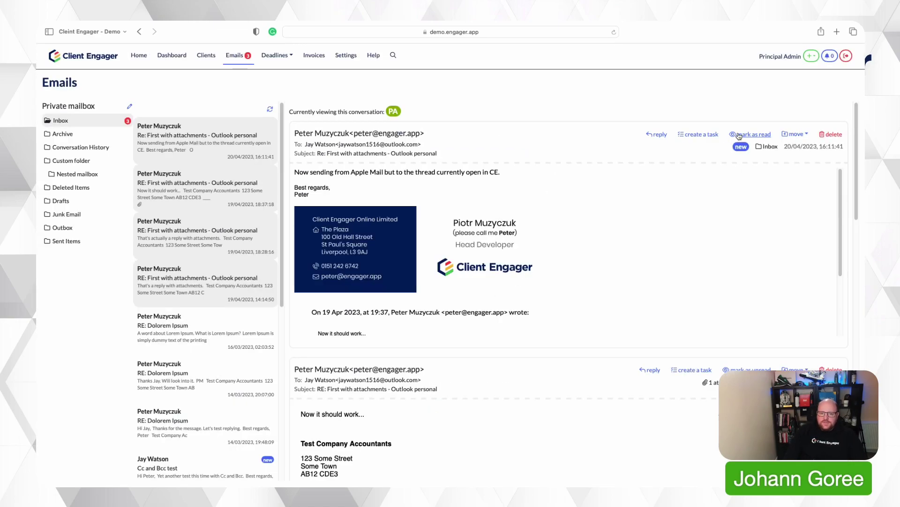
Step: Move the newest message in the open conversation to the Archive folder
{"action": "left_click", "coordinate": [795, 136]}
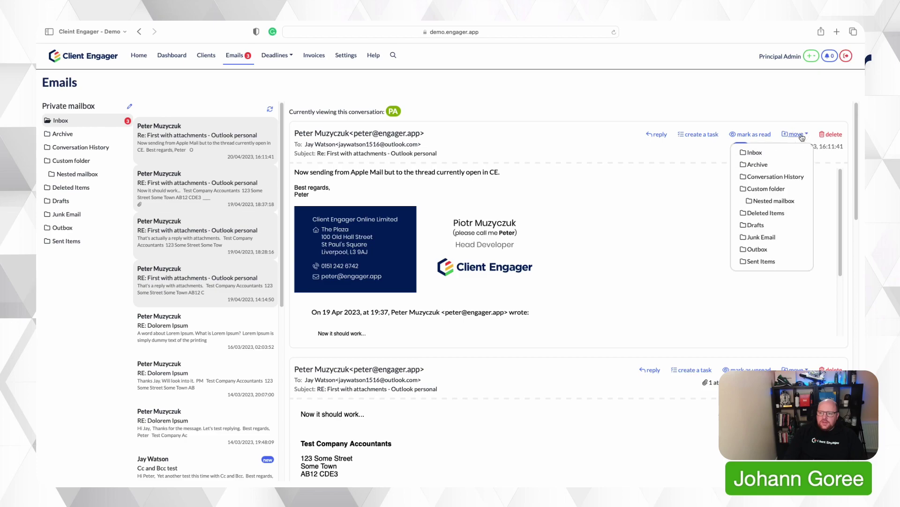
{"action": "left_click", "coordinate": [772, 165]}
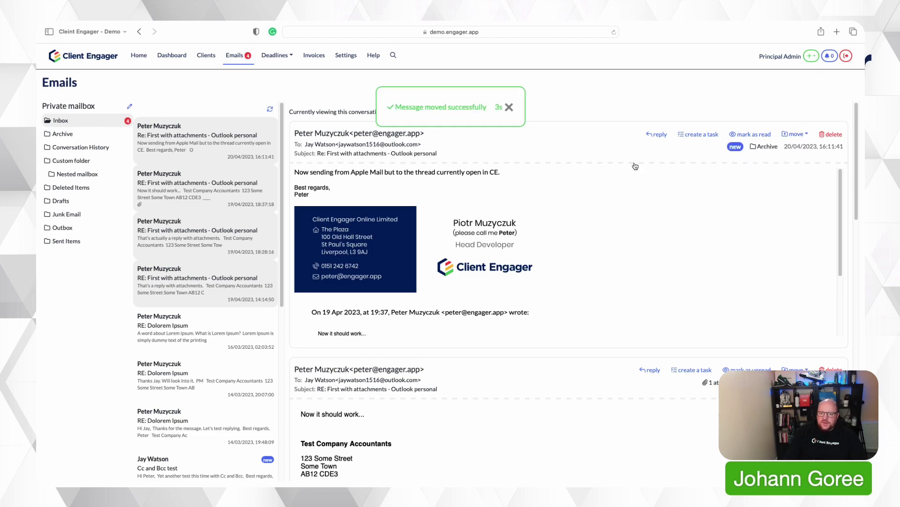
Step: Open a new task from the newest message without choosing a client and go through its name, client, deadline, fee and repeat fields
{"action": "left_click", "coordinate": [705, 135]}
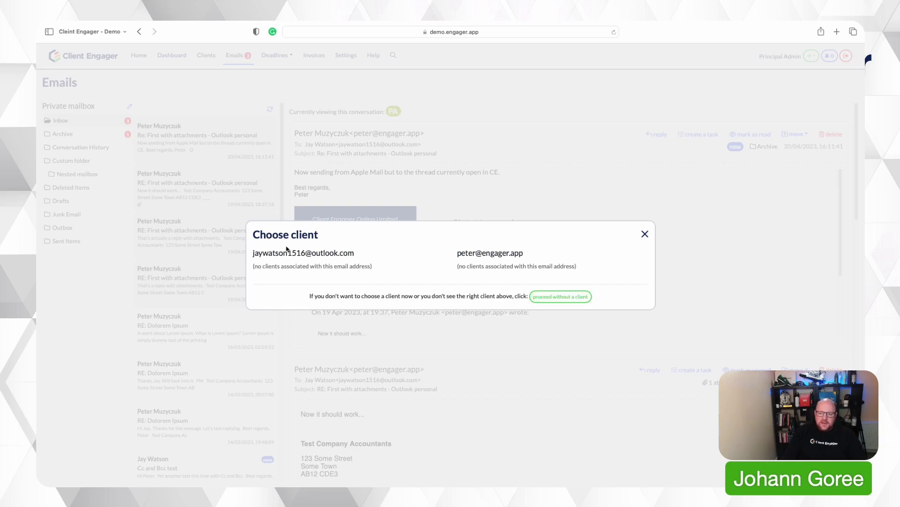
{"action": "left_click", "coordinate": [553, 298]}
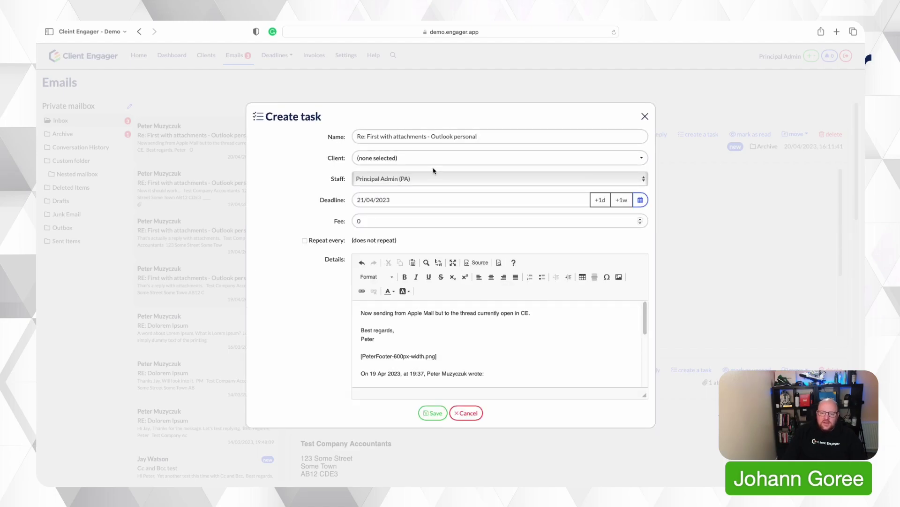
{"action": "left_click", "coordinate": [499, 138]}
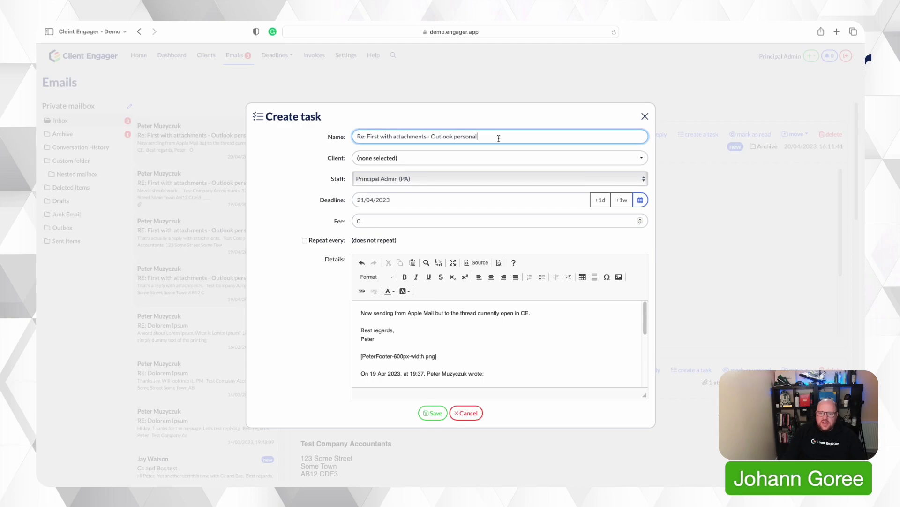
{"action": "left_click", "coordinate": [465, 160]}
{"action": "left_click", "coordinate": [465, 161]}
{"action": "left_click", "coordinate": [430, 199]}
{"action": "left_click", "coordinate": [424, 224]}
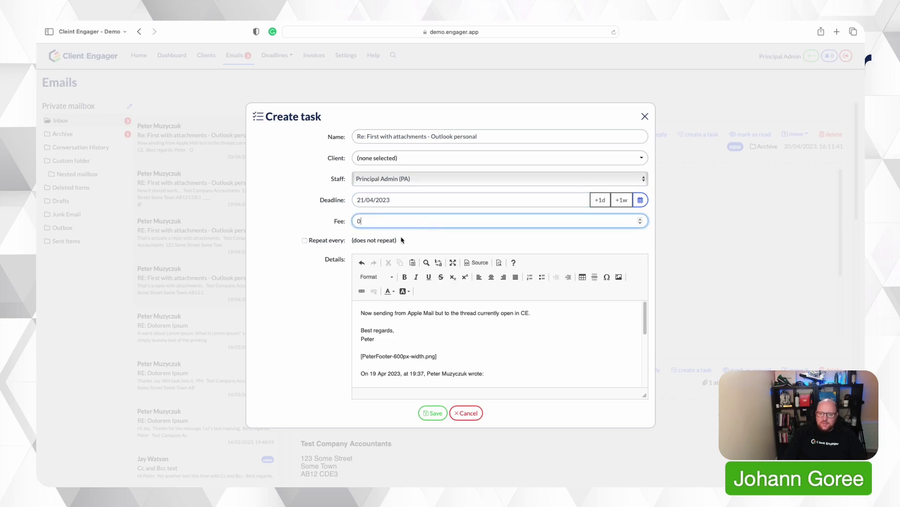
{"action": "left_click", "coordinate": [305, 240]}
{"action": "left_click", "coordinate": [316, 242]}
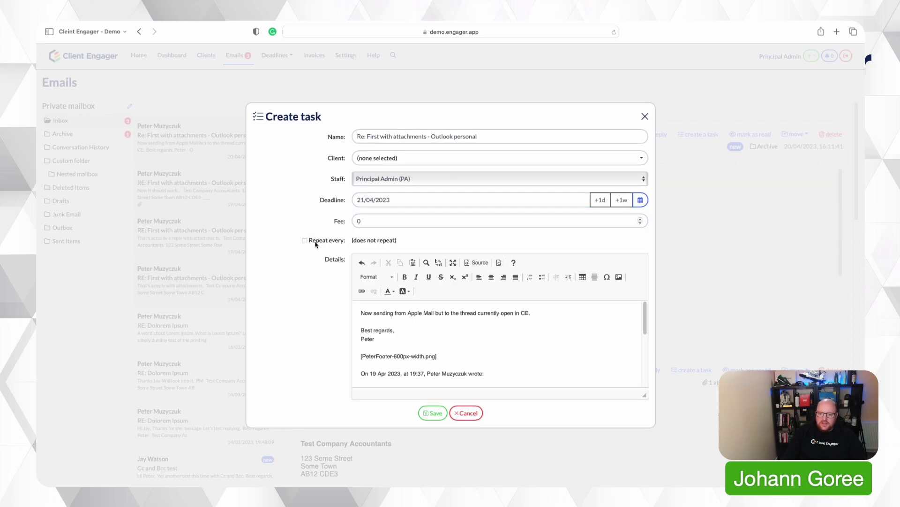
Step: Read through the email text carried into the task's details and cancel the task
{"action": "scroll", "coordinate": [454, 328], "scroll_direction": "down", "scroll_amount": 1}
{"action": "scroll", "coordinate": [454, 328], "scroll_direction": "down", "scroll_amount": 5}
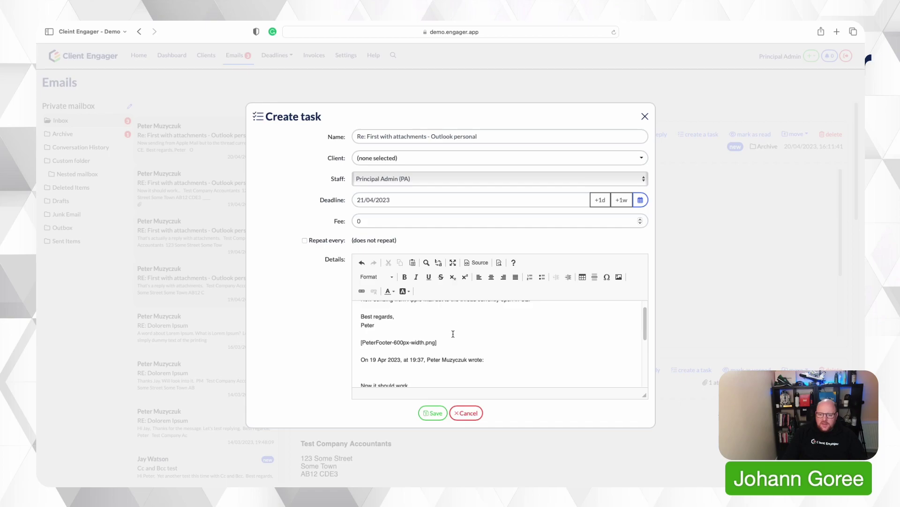
{"action": "scroll", "coordinate": [453, 334], "scroll_direction": "up", "scroll_amount": 6}
{"action": "scroll", "coordinate": [455, 328], "scroll_direction": "down", "scroll_amount": 5}
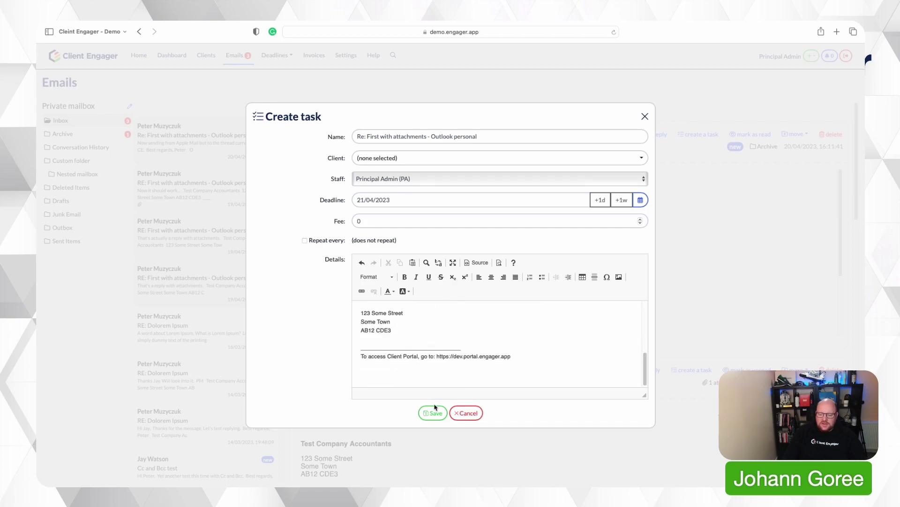
{"action": "left_click", "coordinate": [462, 414]}
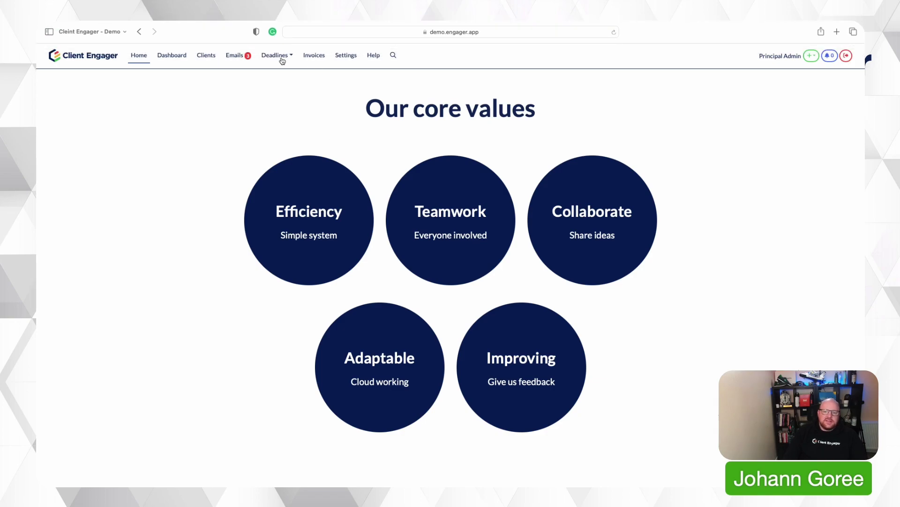
Step: Open the message templates in the settings and look through the custom and built-in lists
{"action": "left_click", "coordinate": [356, 57]}
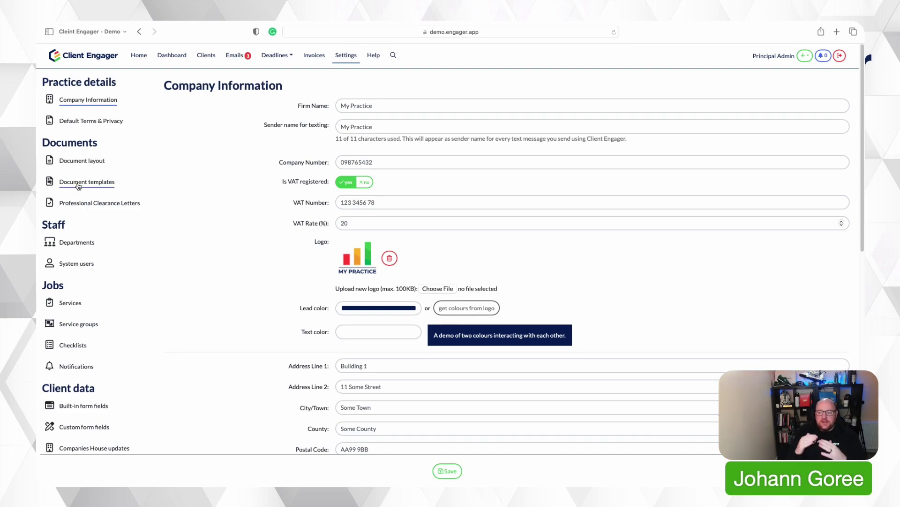
{"action": "scroll", "coordinate": [78, 187], "scroll_direction": "down", "scroll_amount": 1}
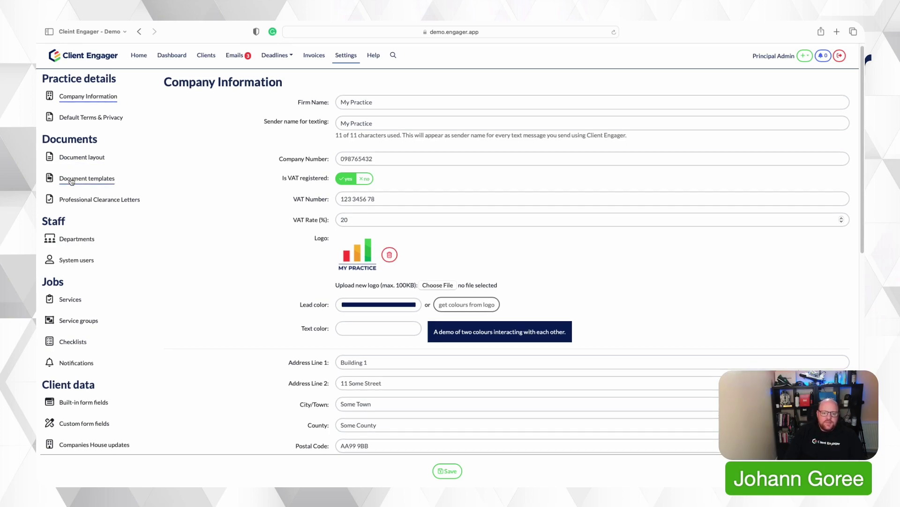
{"action": "scroll", "coordinate": [71, 181], "scroll_direction": "down", "scroll_amount": 3}
{"action": "scroll", "coordinate": [79, 295], "scroll_direction": "down", "scroll_amount": 1}
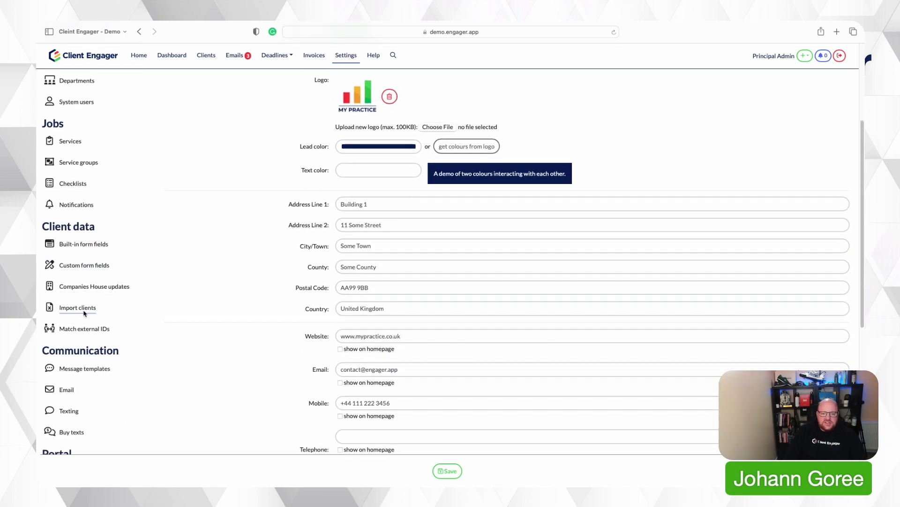
{"action": "left_click", "coordinate": [97, 369]}
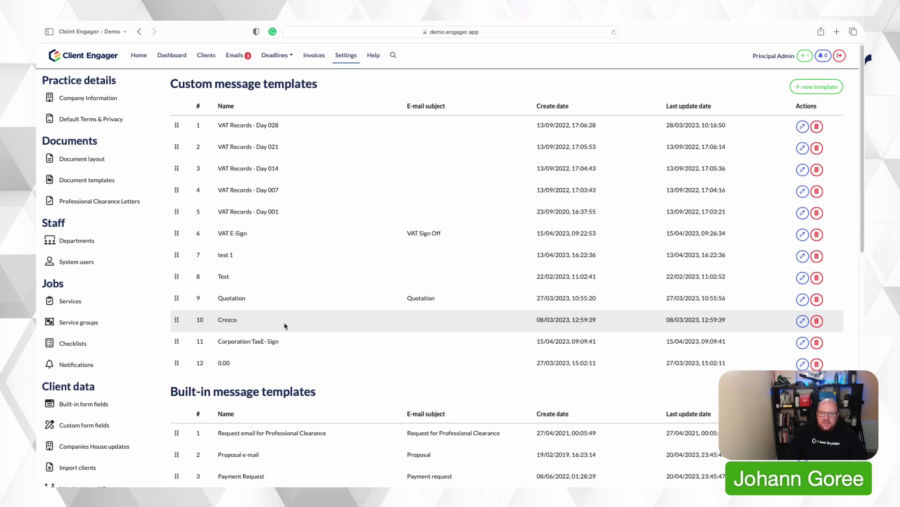
{"action": "scroll", "coordinate": [283, 324], "scroll_direction": "down", "scroll_amount": 10}
{"action": "scroll", "coordinate": [284, 325], "scroll_direction": "up", "scroll_amount": 4}
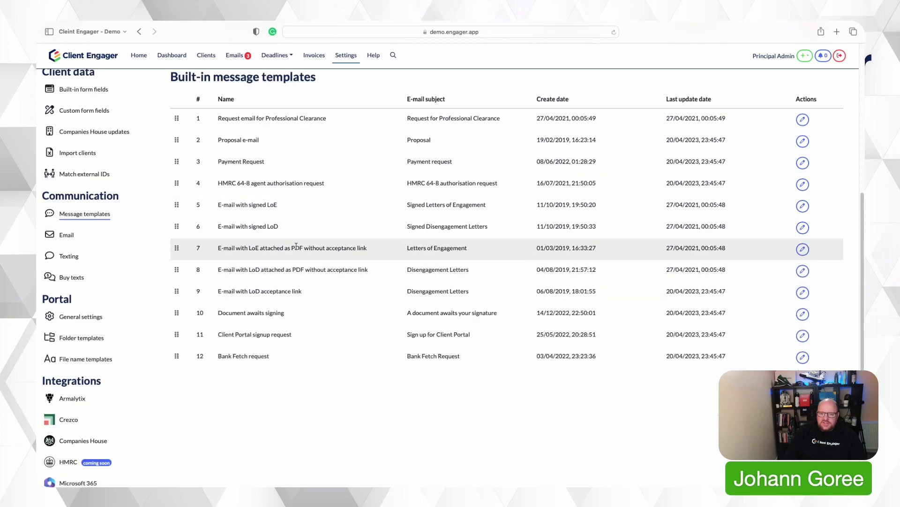
{"action": "scroll", "coordinate": [302, 231], "scroll_direction": "up", "scroll_amount": 5}
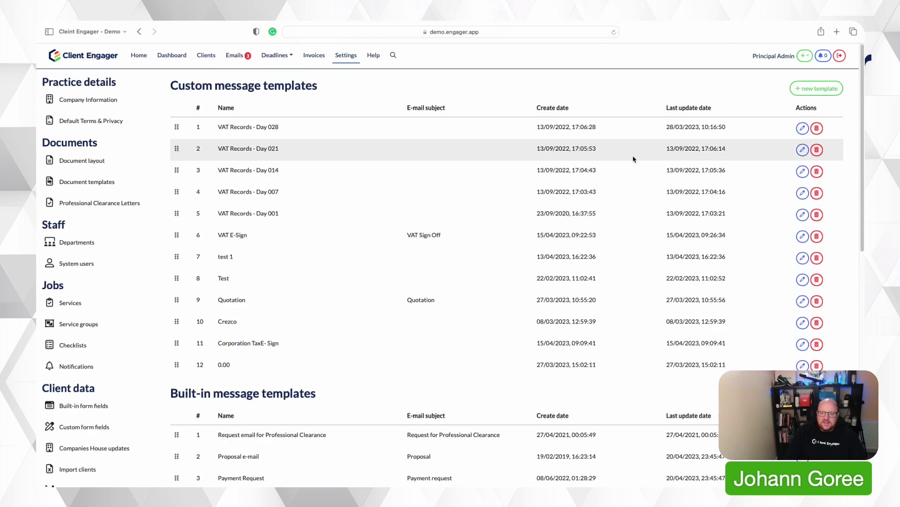
Step: Create a new custom message template named "Test 23" and open it for editing
{"action": "left_click", "coordinate": [809, 92]}
{"action": "left_click", "coordinate": [462, 257]}
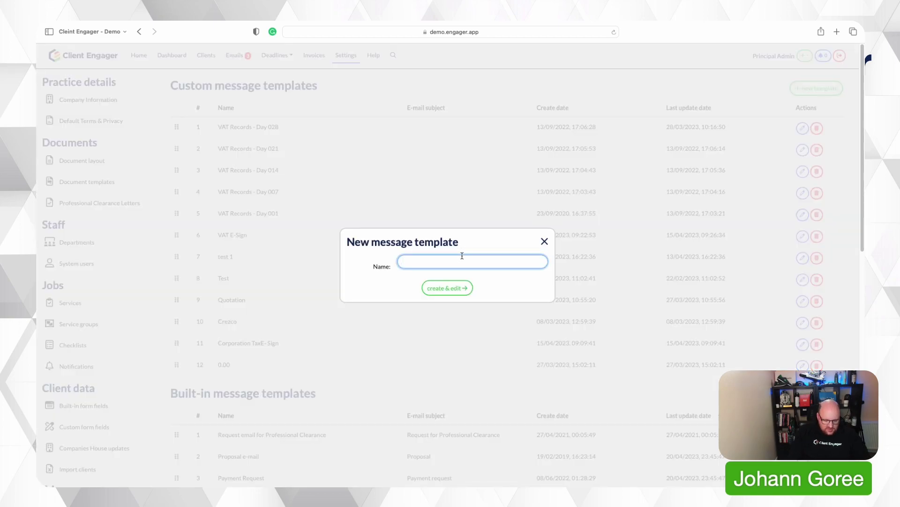
{"action": "type", "text": "Test 23"}
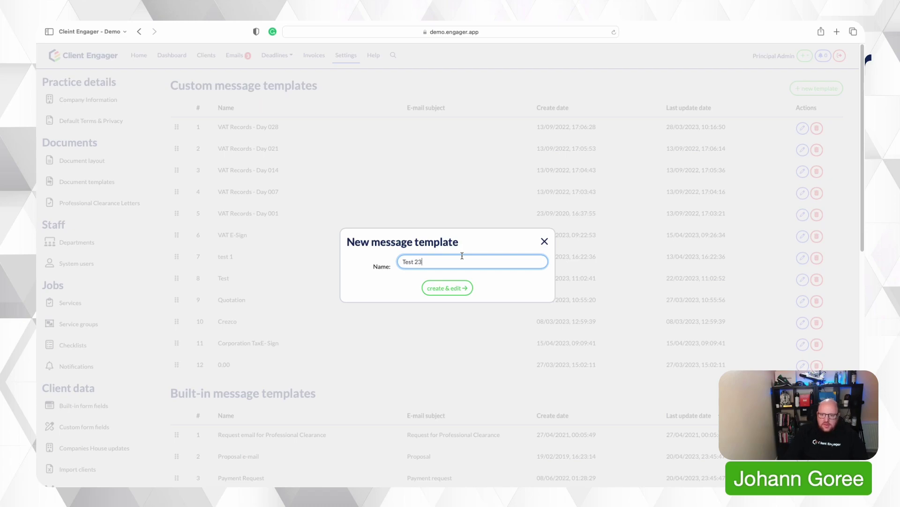
{"action": "left_click", "coordinate": [461, 290]}
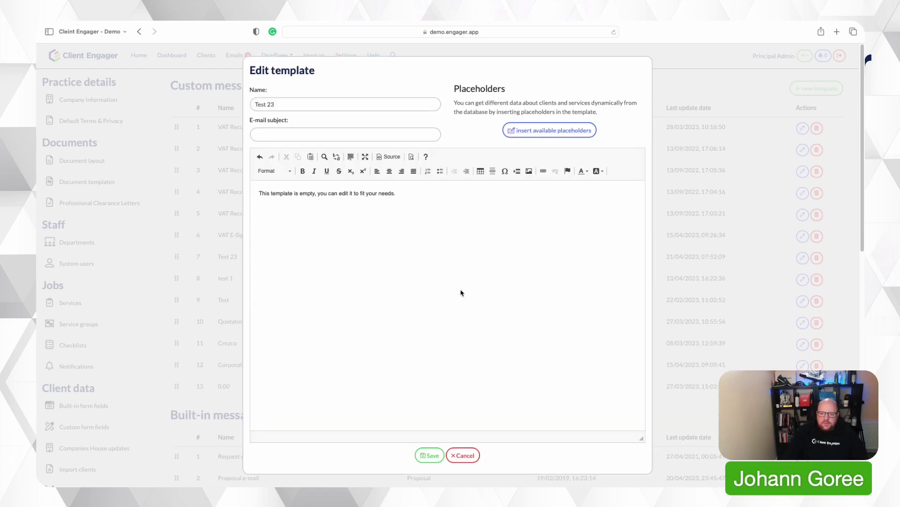
Step: Replace the Test 23 template's body text with the greeting "Hi [Contact First Name]," using a placeholder found by searching "name", and reopen the placeholder list
{"action": "left_click", "coordinate": [335, 134]}
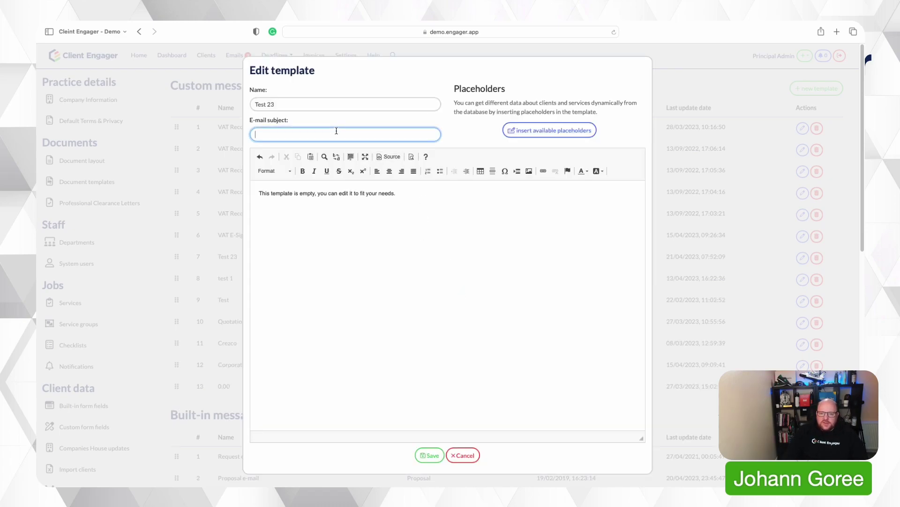
{"action": "left_click", "coordinate": [325, 205]}
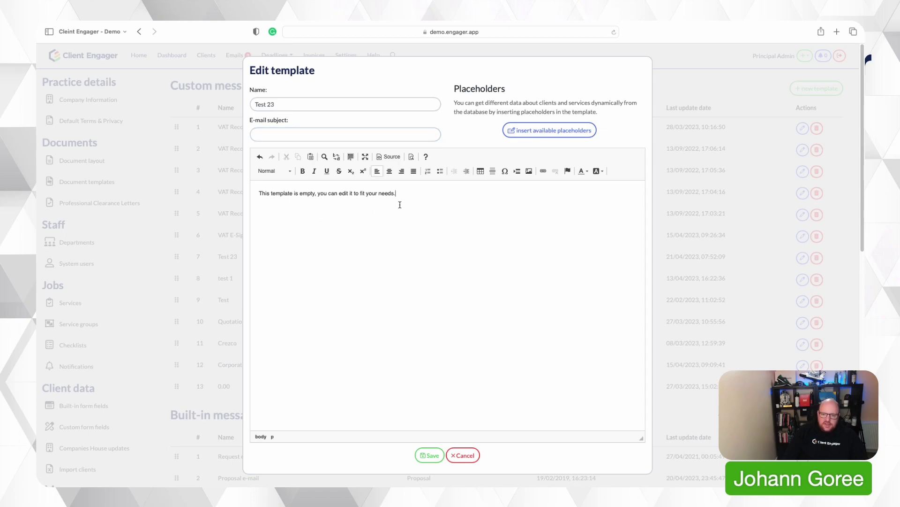
{"action": "left_click_drag", "start_coordinate": [398, 197], "coordinate": [259, 177]}
{"action": "key", "text": "BackSpace"}
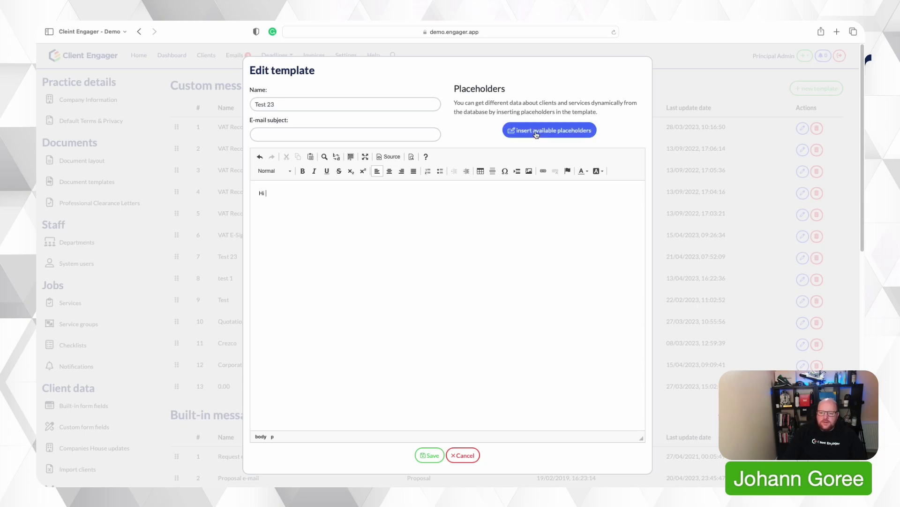
{"action": "left_click", "coordinate": [537, 134]}
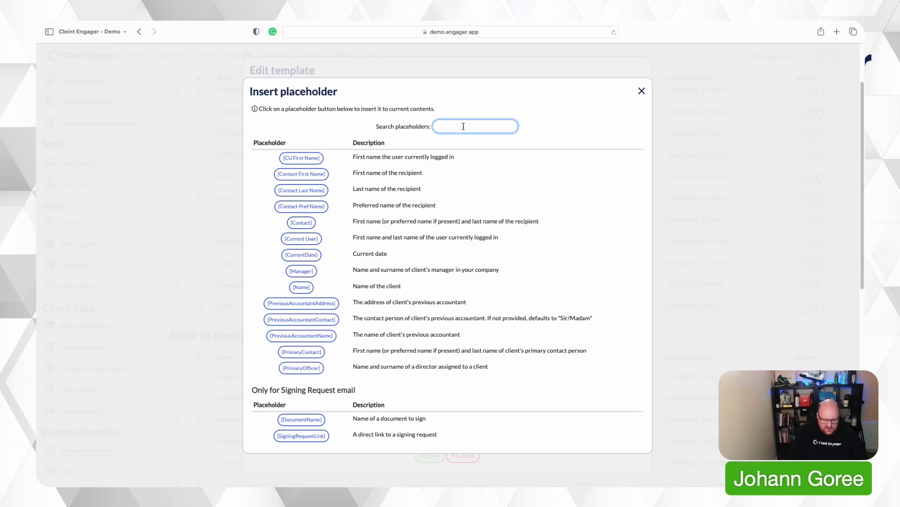
{"action": "type", "text": "ame"}
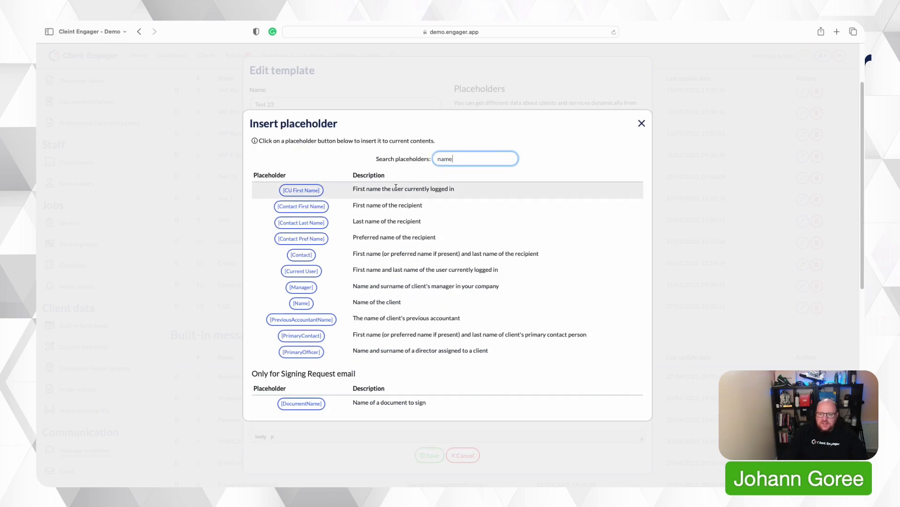
{"action": "left_click", "coordinate": [316, 206]}
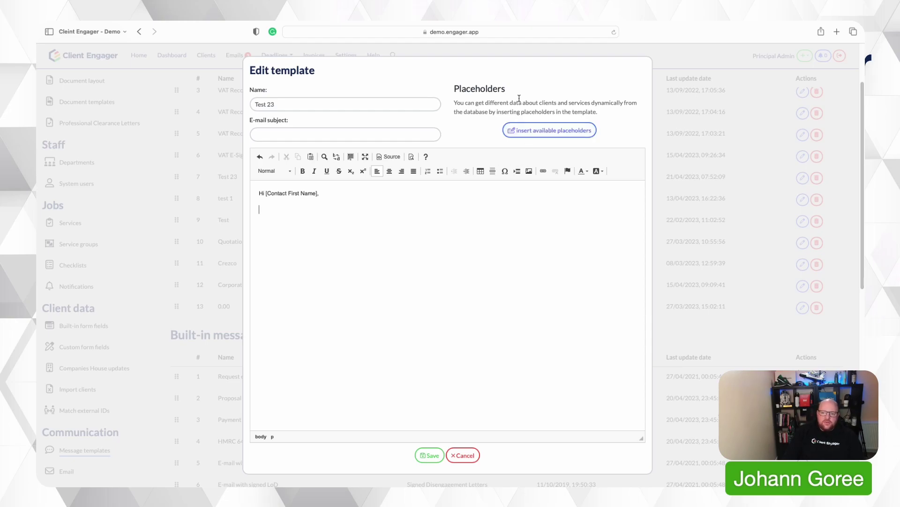
{"action": "left_click", "coordinate": [554, 135]}
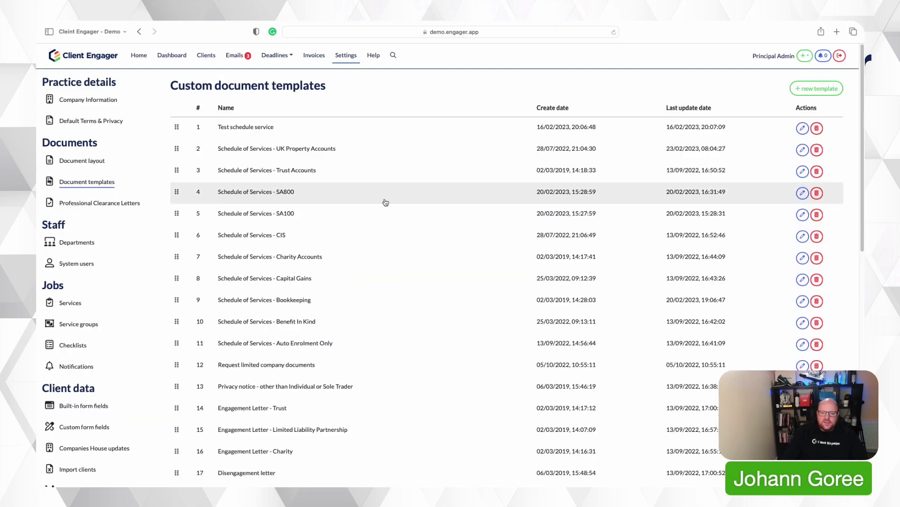
Step: Look through the custom and built-in document templates
{"action": "scroll", "coordinate": [394, 207], "scroll_direction": "down", "scroll_amount": 10}
{"action": "scroll", "coordinate": [395, 207], "scroll_direction": "up", "scroll_amount": 8}
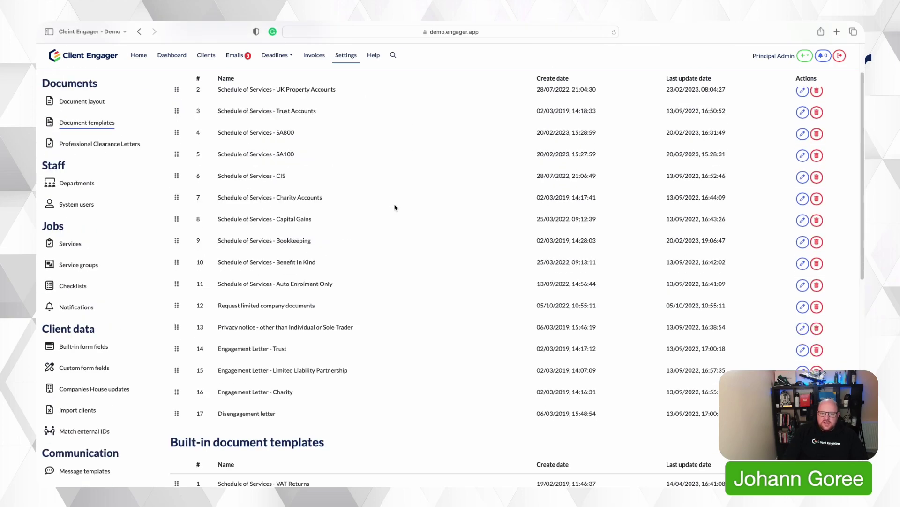
{"action": "scroll", "coordinate": [395, 207], "scroll_direction": "down", "scroll_amount": 7}
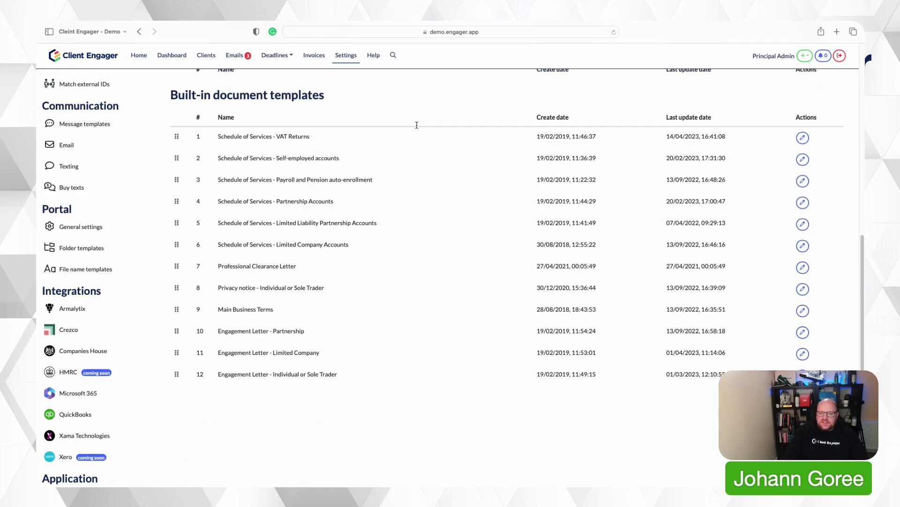
{"action": "scroll", "coordinate": [396, 220], "scroll_direction": "up", "scroll_amount": 10}
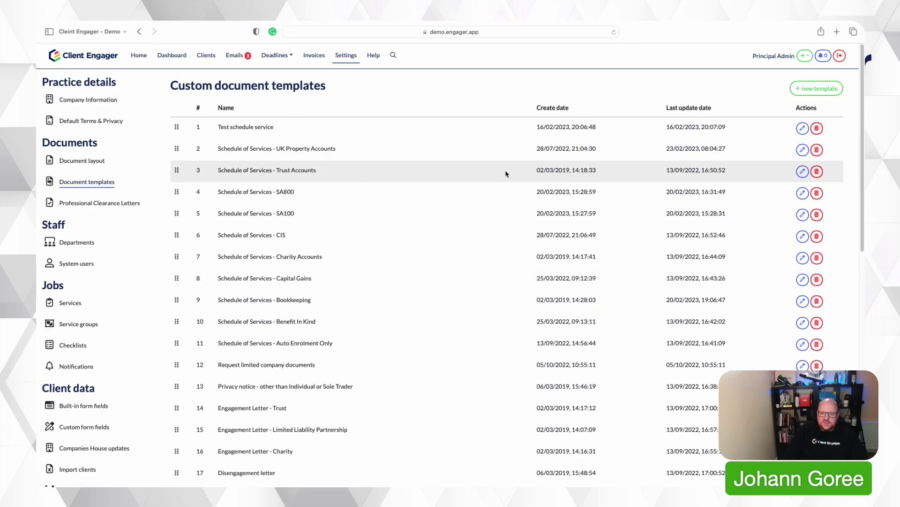
Step: Open the Test schedule service document template for editing and browse its available placeholders
{"action": "left_click", "coordinate": [804, 128]}
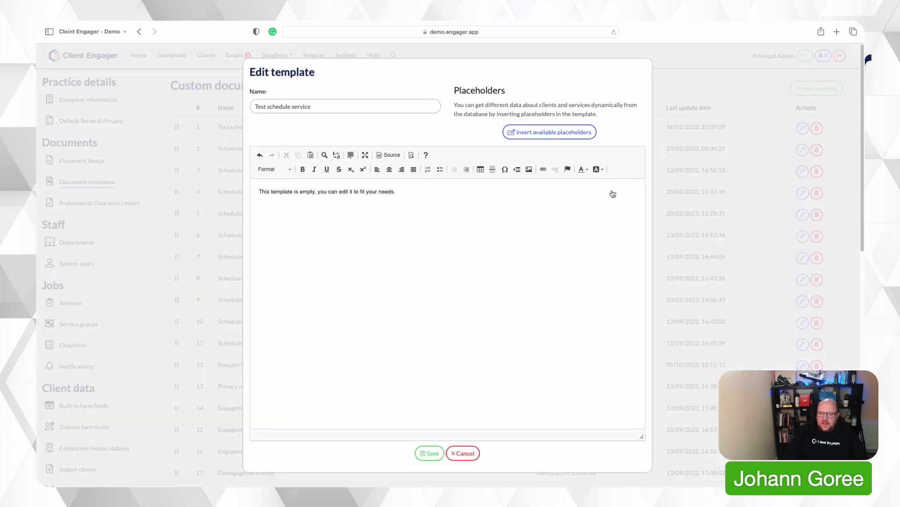
{"action": "left_click", "coordinate": [563, 136]}
{"action": "scroll", "coordinate": [411, 203], "scroll_direction": "down", "scroll_amount": 3}
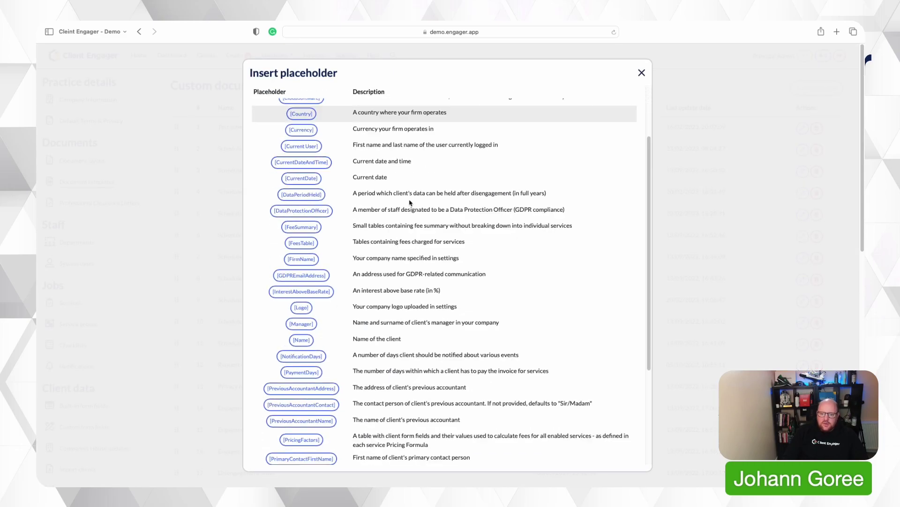
{"action": "scroll", "coordinate": [411, 202], "scroll_direction": "down", "scroll_amount": 3}
{"action": "scroll", "coordinate": [411, 202], "scroll_direction": "up", "scroll_amount": 5}
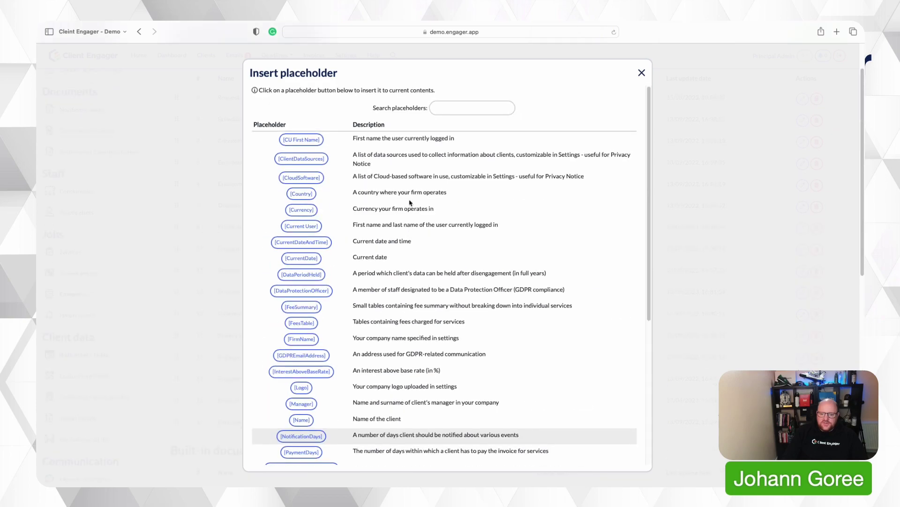
Step: Search the placeholders for "fee", insert [FeesTable] at the start of the template body, and separate it from the existing text with a blank line
{"action": "left_click", "coordinate": [456, 105]}
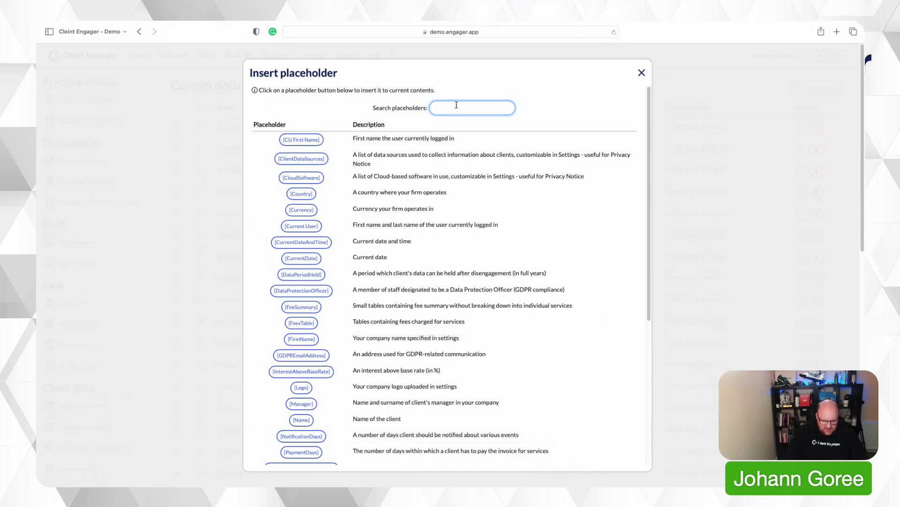
{"action": "type", "text": "fee"}
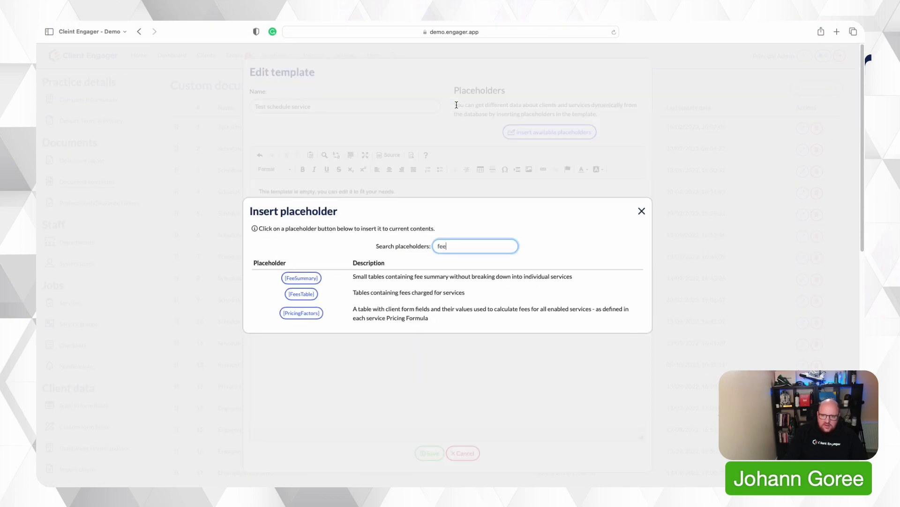
{"action": "left_click", "coordinate": [309, 293]}
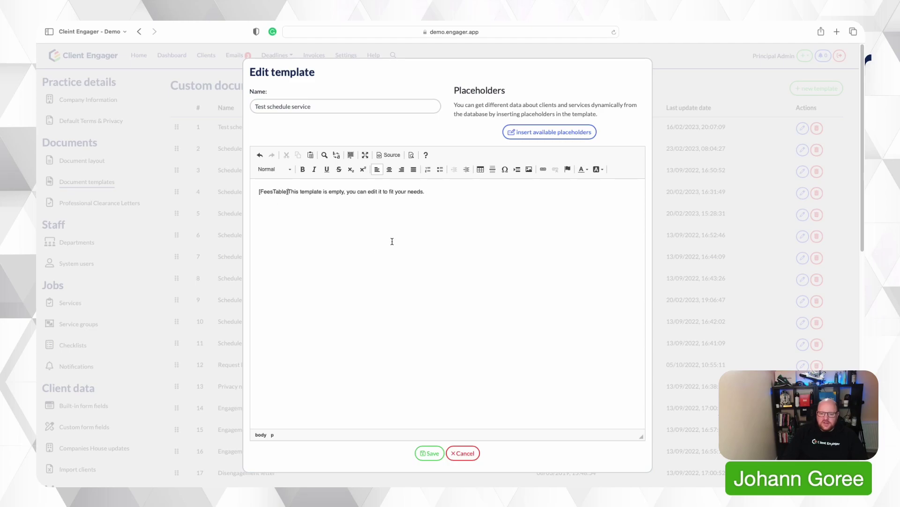
{"action": "key", "text": "Return"}
{"action": "key", "text": "Return"}
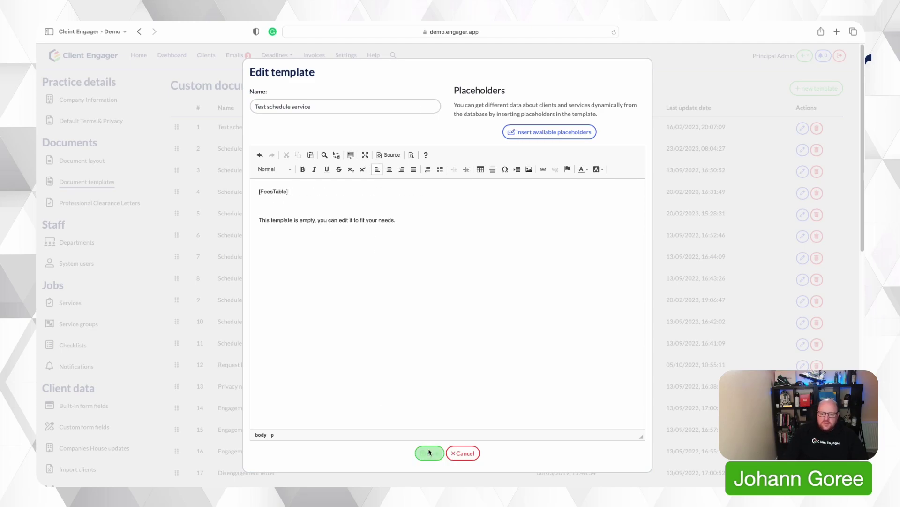